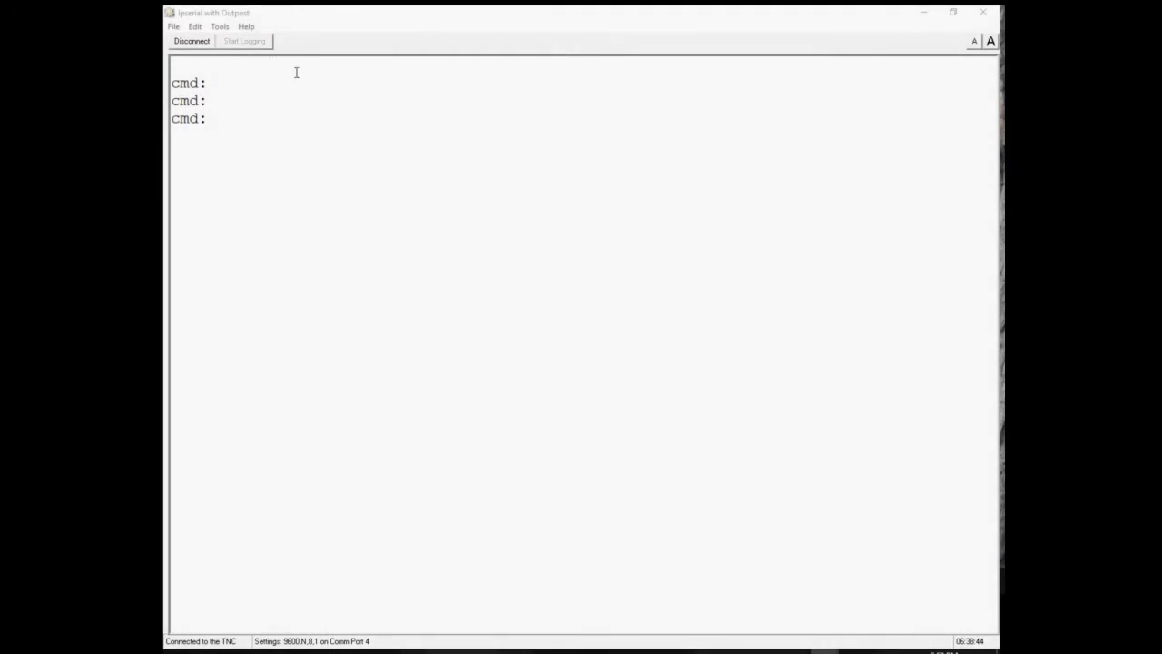
# Put focus at the terminal's cmd: prompt and request a new prompt from the TNC.
pyautogui.click(280, 106)
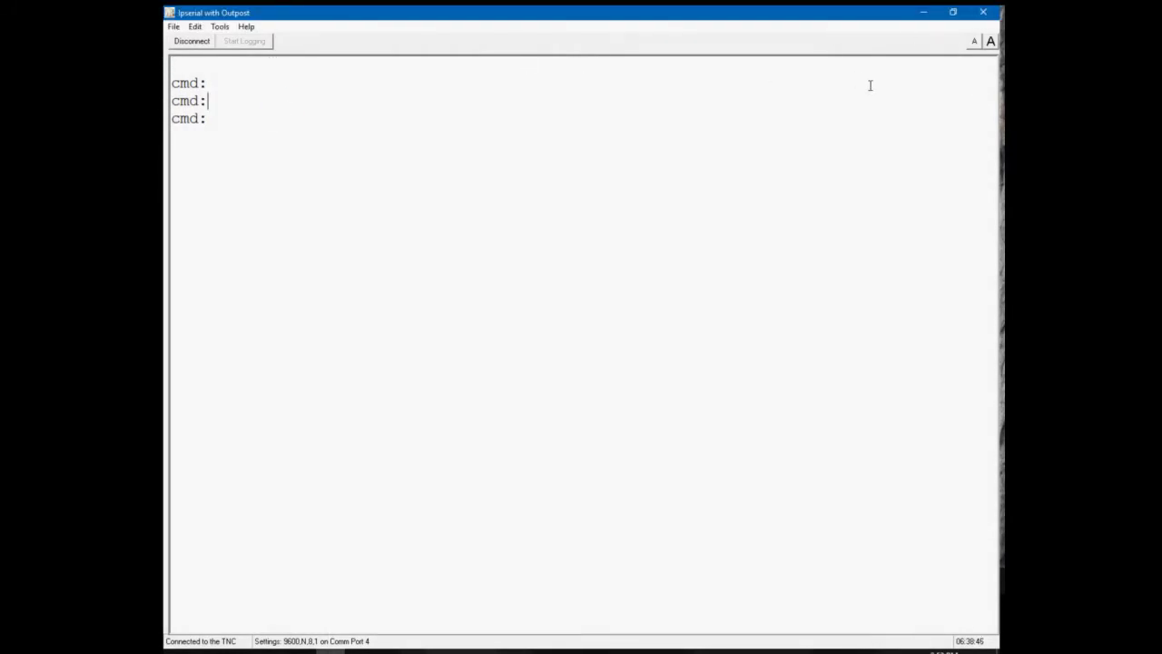
pyautogui.press('Return')
# List all KAM XL parameter settings with the disp command, then select all and clear the selection.
pyautogui.write('disp')
pyautogui.press('Return')
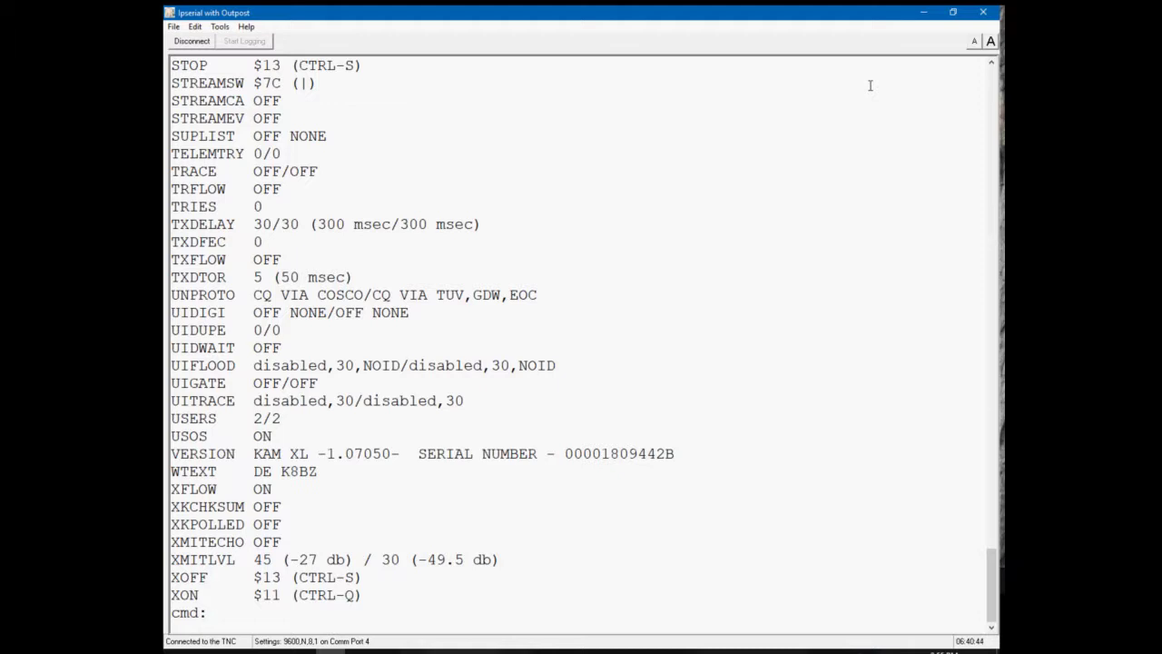
pyautogui.hotkey('ctrl', 'a')
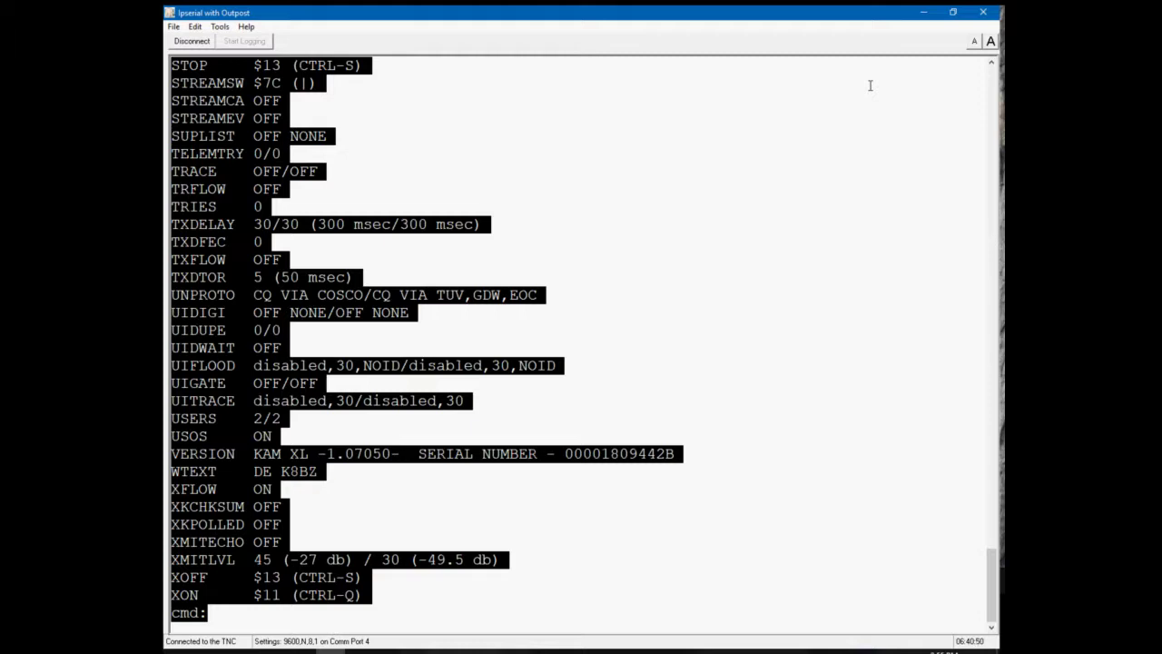
pyautogui.click(870, 85)
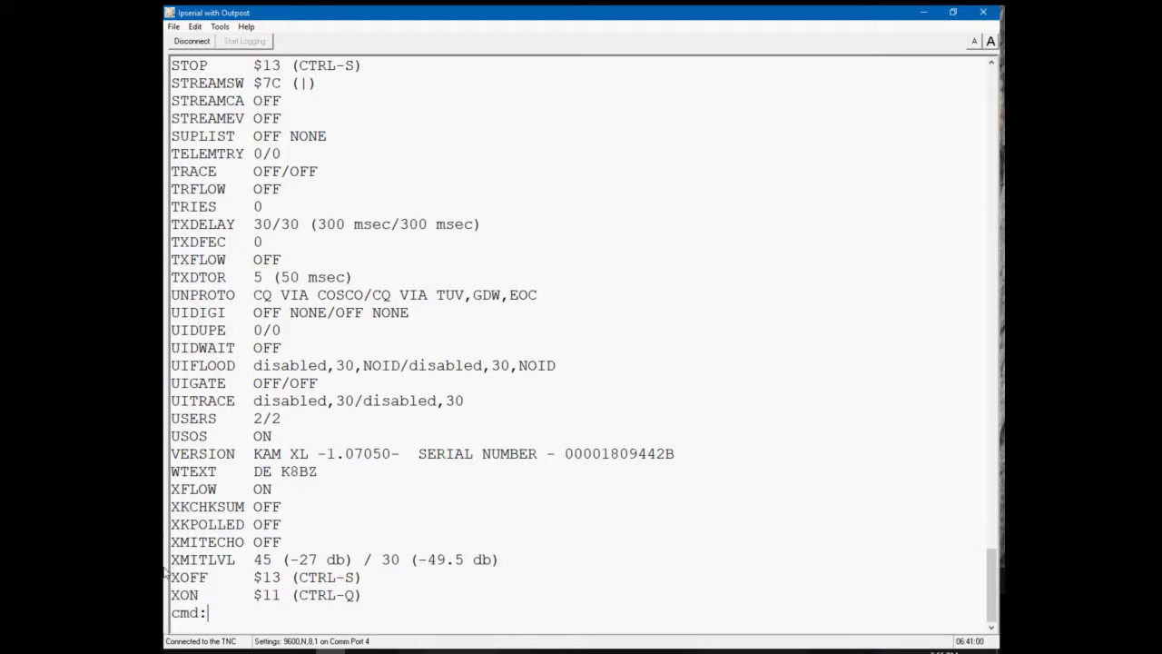
# Switch to Kam XL CMDs.TXT in Notepad and scroll through its list of settings commands.
pyautogui.hotkey('alt', 'Tab')
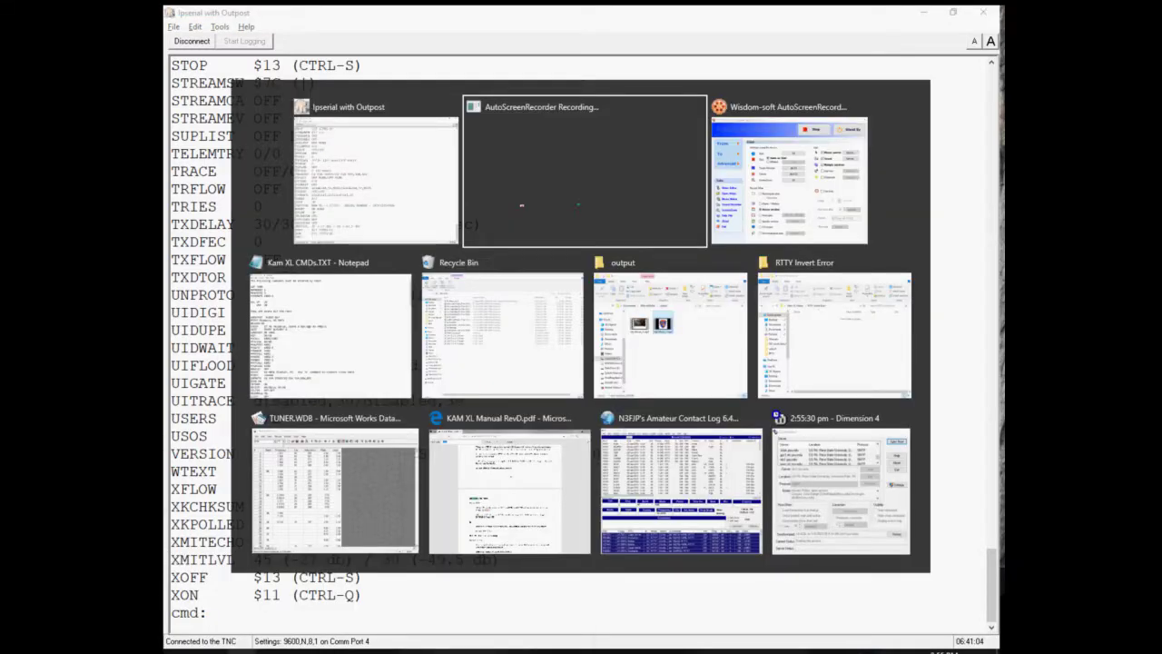
pyautogui.hotkey('alt', 'Tab')
pyautogui.hotkey('alt', 'Tab')
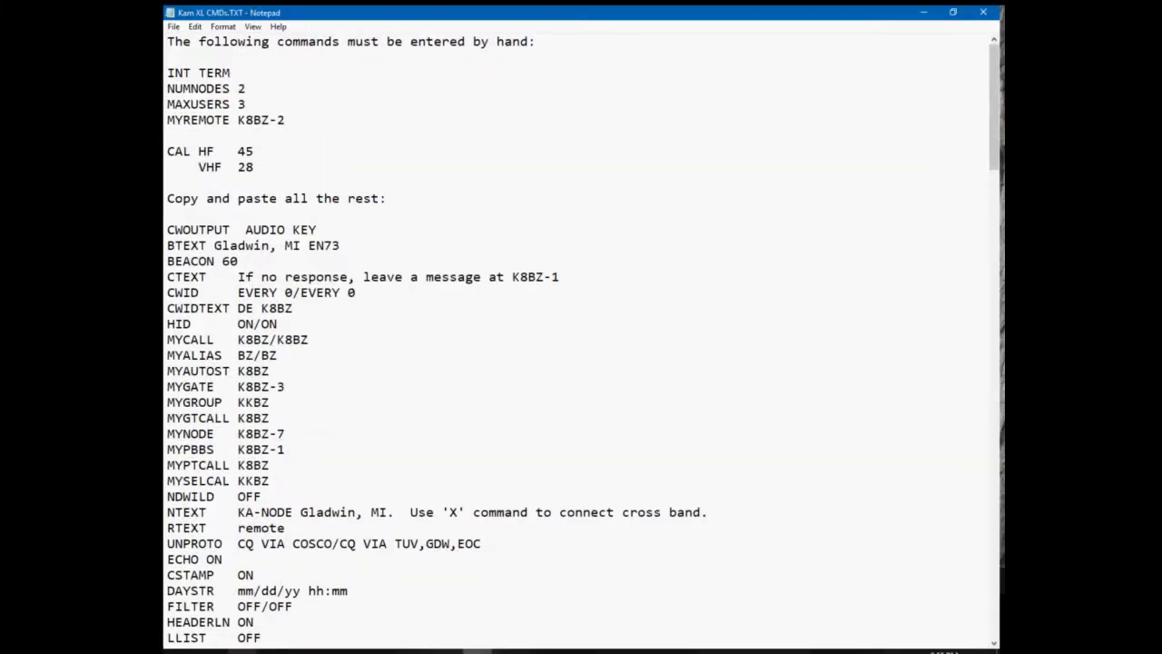
pyautogui.scroll(-7, 762, 327)
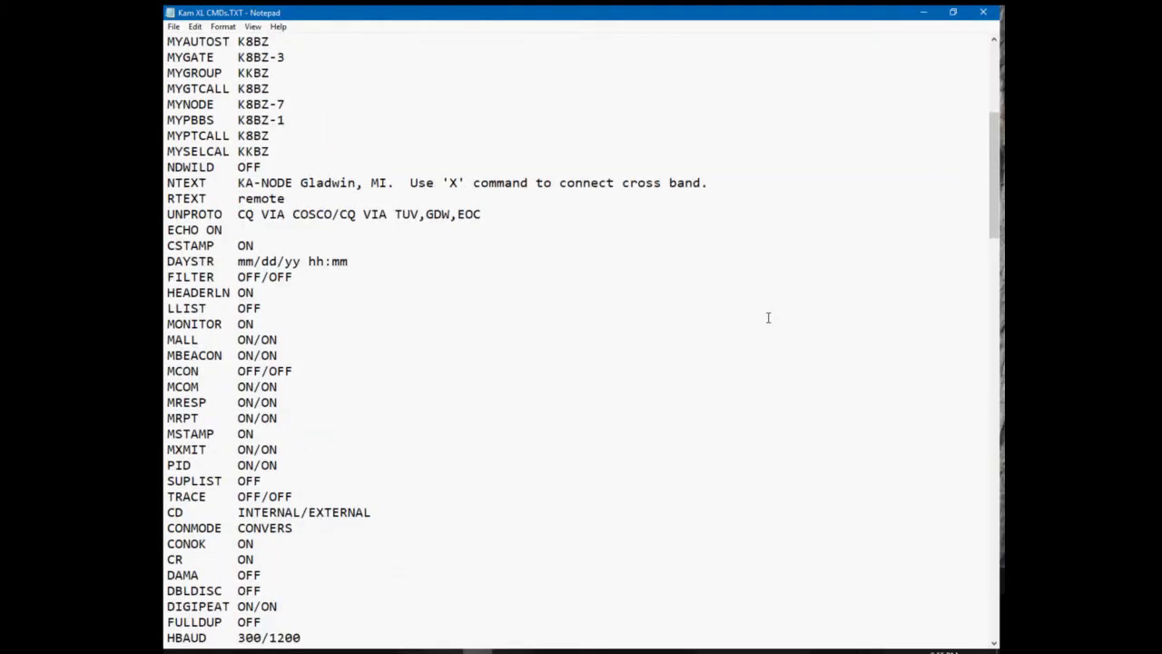
pyautogui.scroll(-5, 768, 318)
pyautogui.scroll(9, 769, 318)
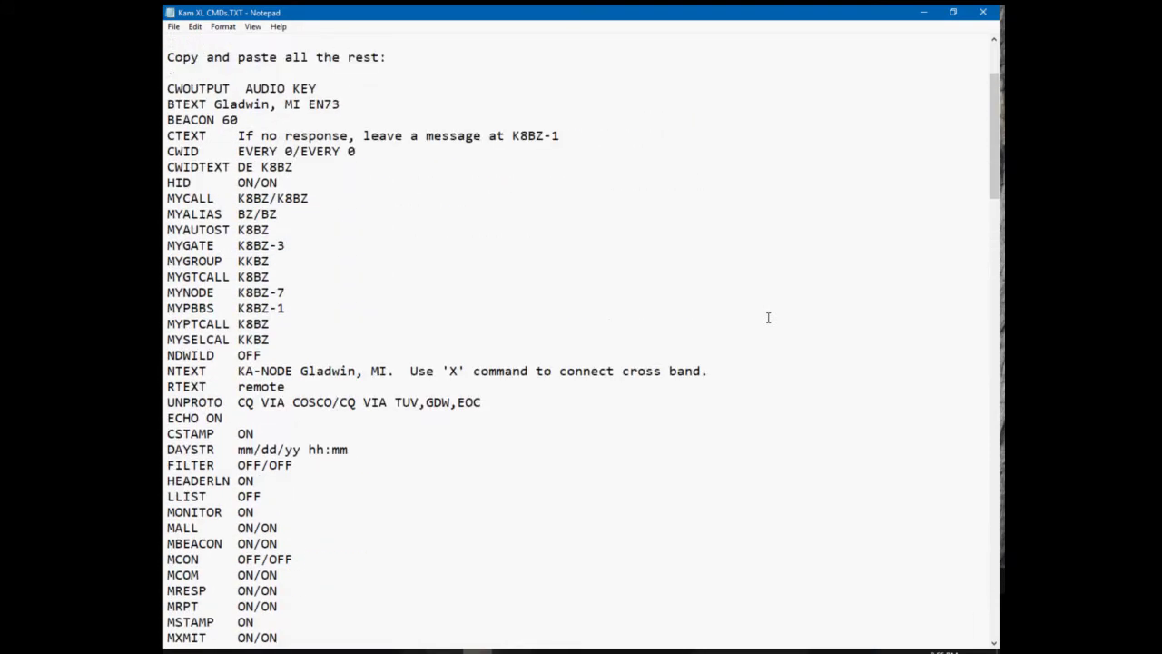
pyautogui.scroll(-2, 768, 318)
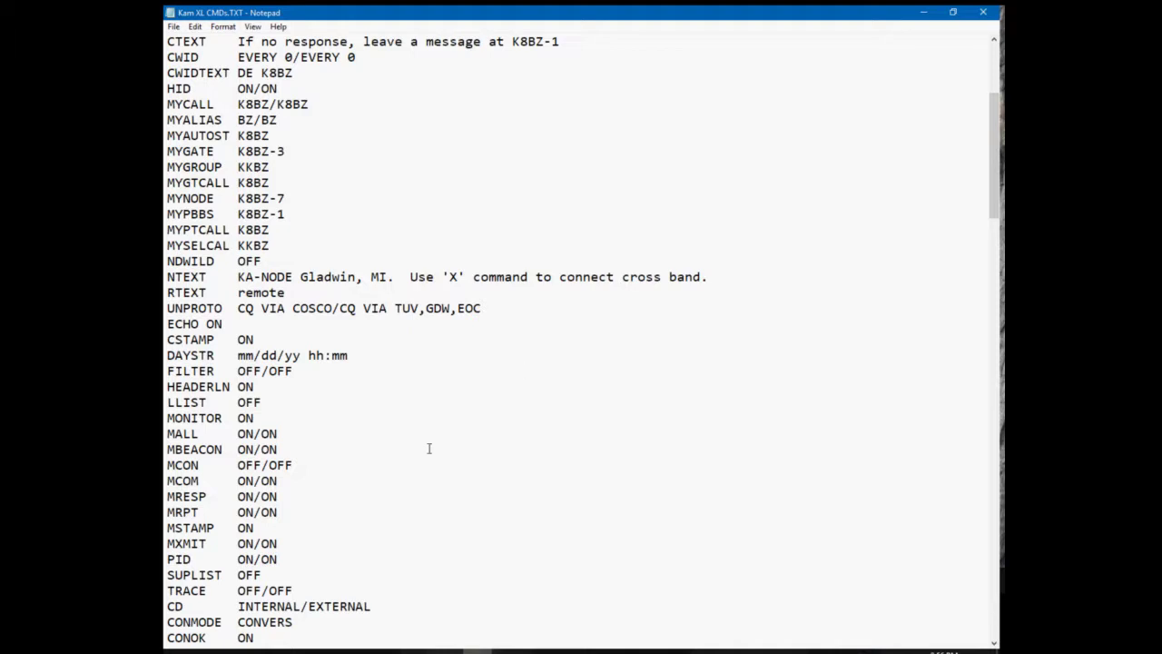
# Scroll to the top of Kam XL CMDs.TXT to show INT TERM, NUMNODES 2, MAXUSERS 3 and CAL HF 45/VHF 28.
pyautogui.scroll(5, 509, 456)
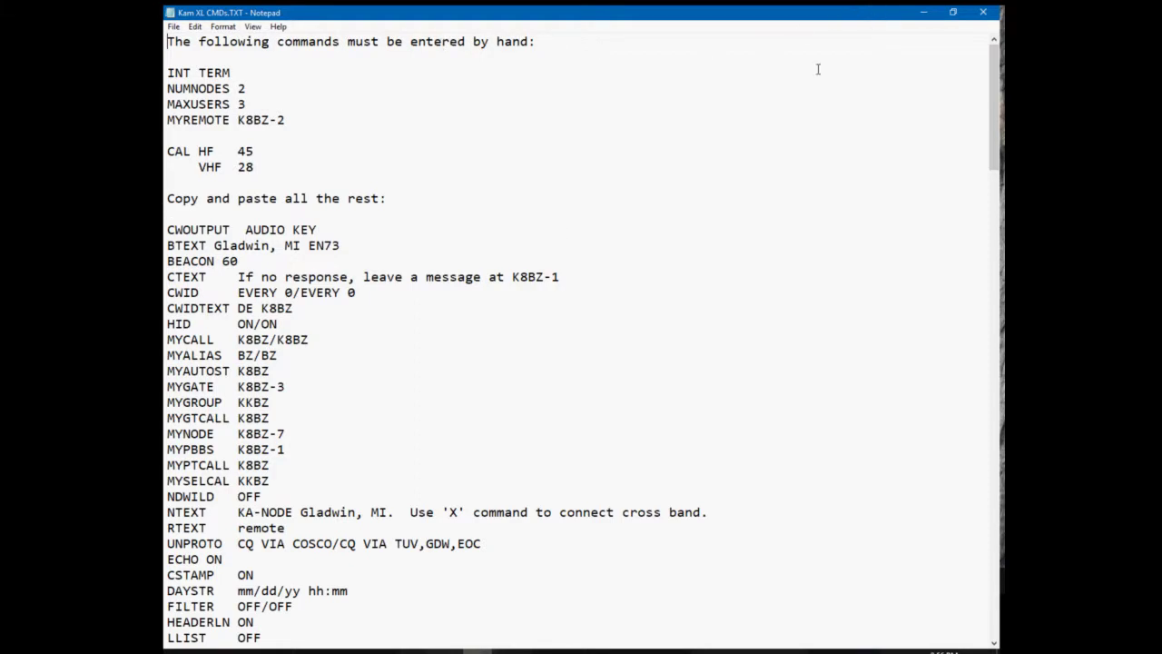
# Set the KAM XL's NUMNODES to 3 from the terminal.
pyautogui.click(330, 651)
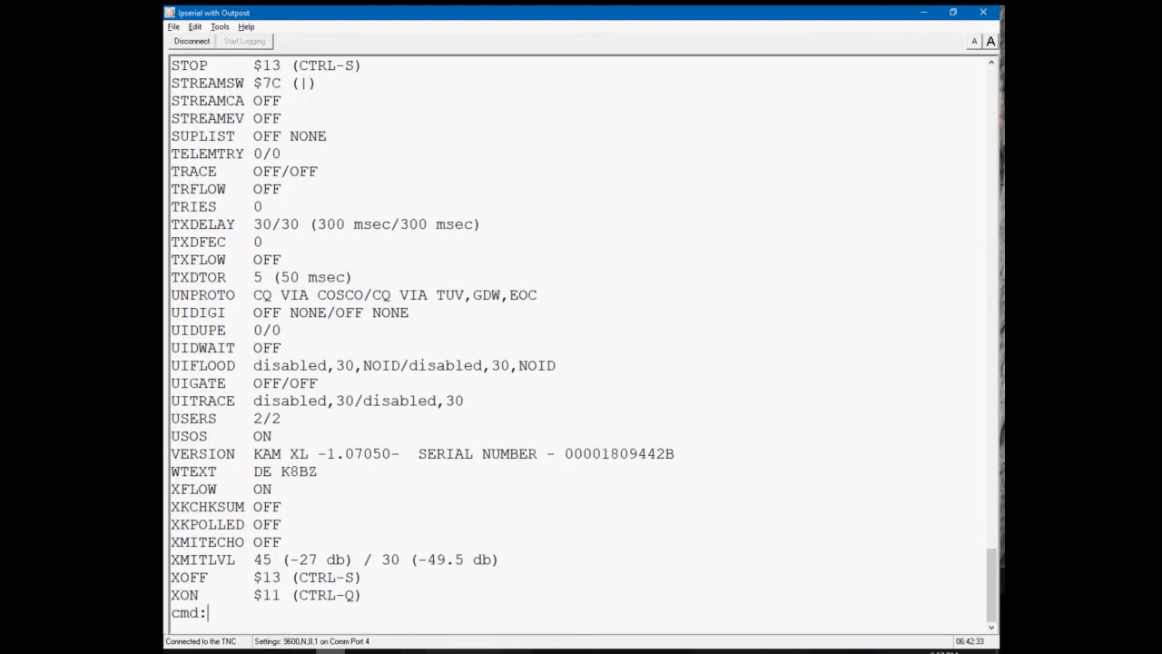
pyautogui.write('numnodes 3')
pyautogui.press('Return')
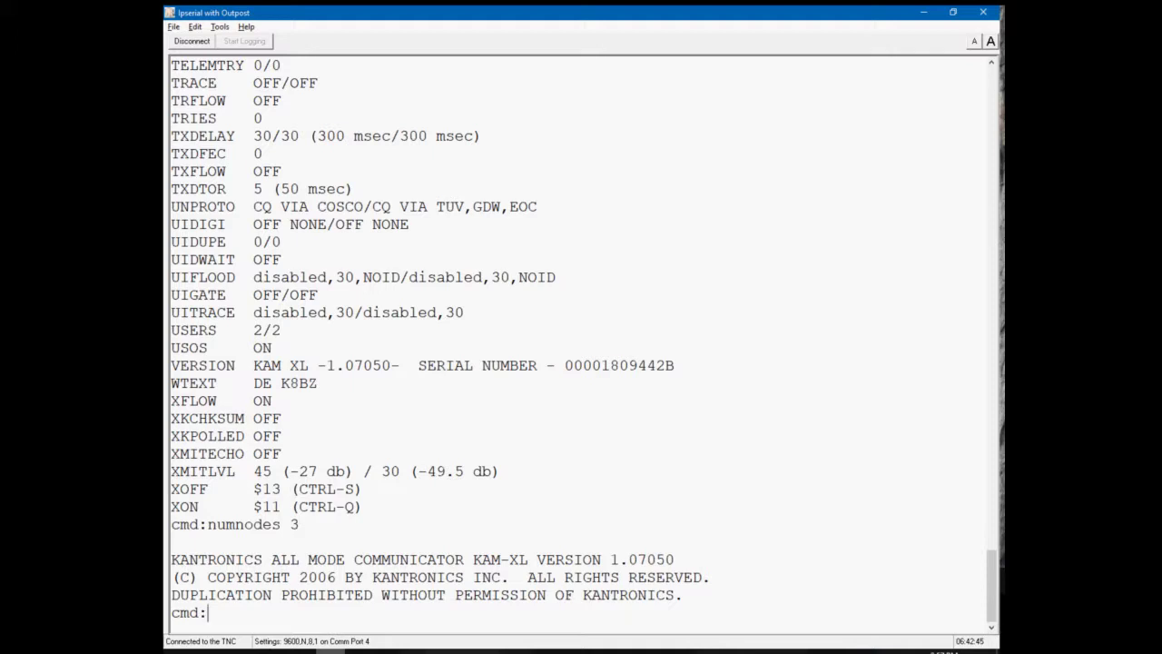
# Enter MAXUSERS 3, then 4, then set MAXUSERS back to 3.
pyautogui.write('maxusers 3')
pyautogui.press('Return')
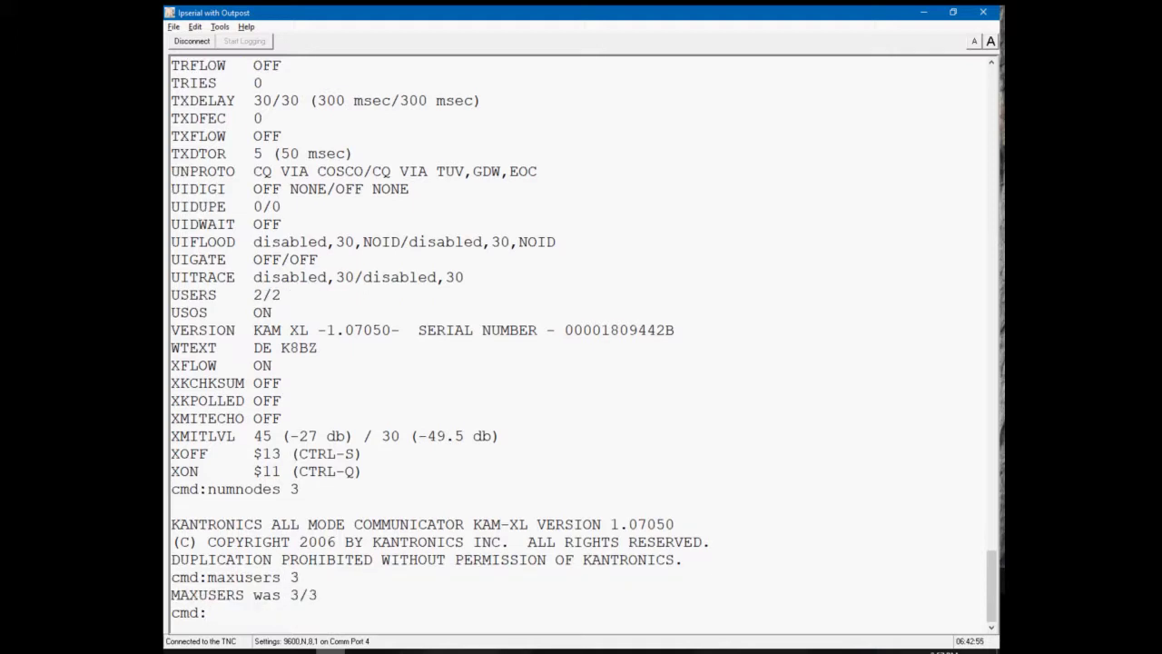
pyautogui.write('maxusers 4')
pyautogui.press('Return')
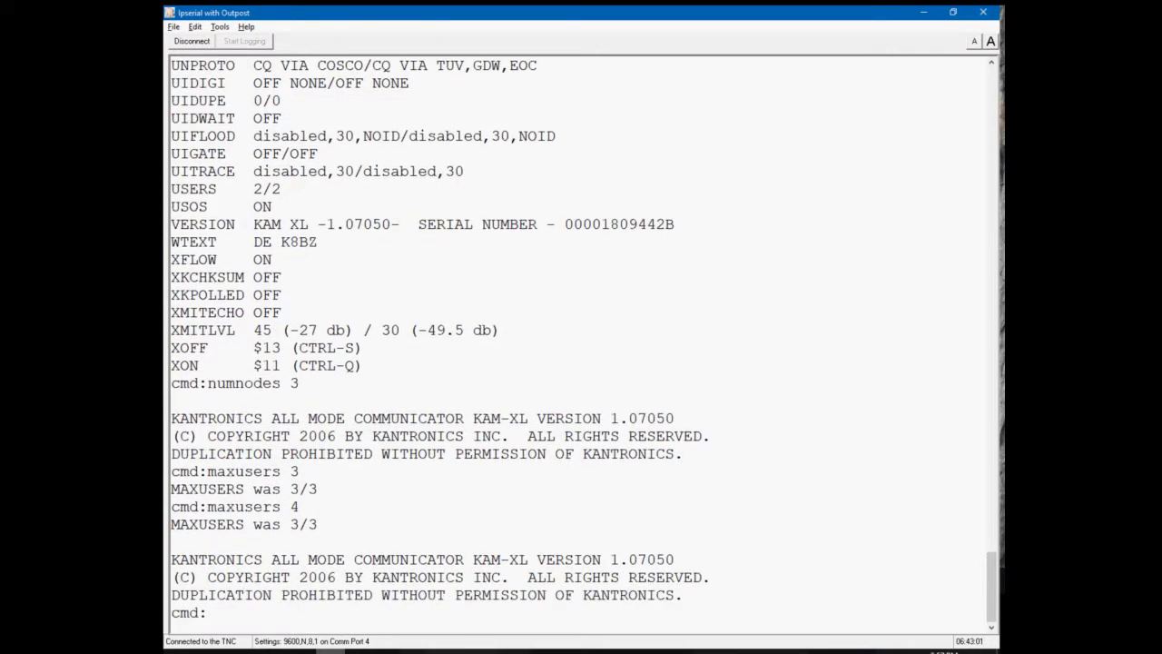
pyautogui.write('maxusers 3')
pyautogui.press('Return')
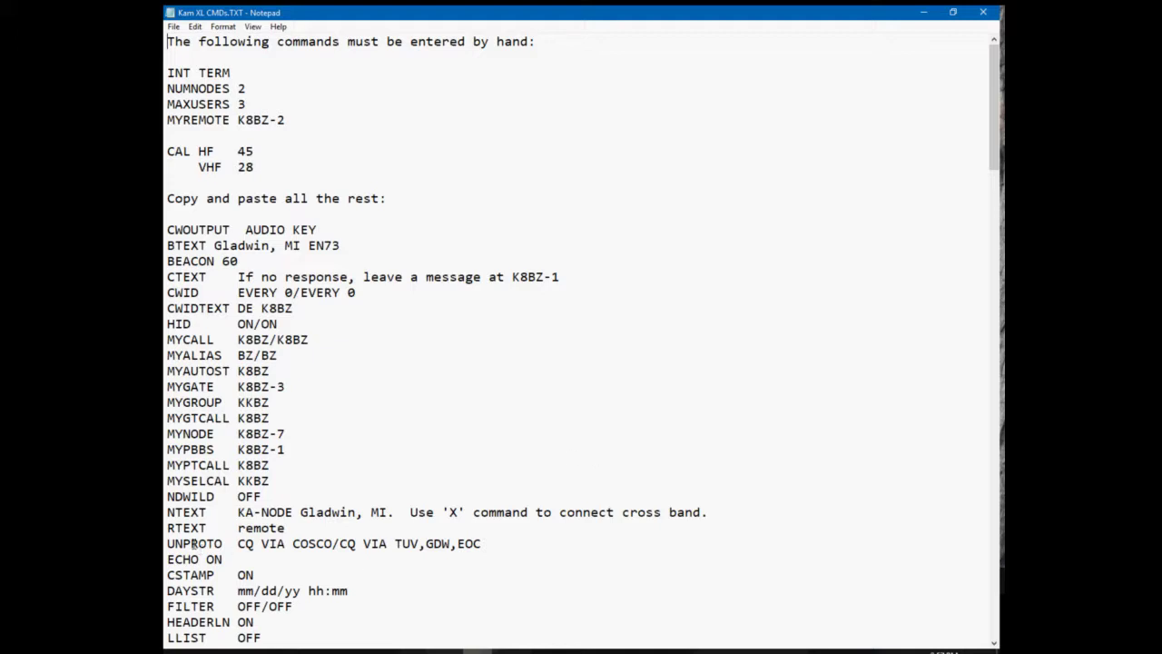
# Copy the Kam XL CMDs.TXT settings block from CWOUTPUT through TXDELAY 30/30.
pyautogui.click(192, 543)
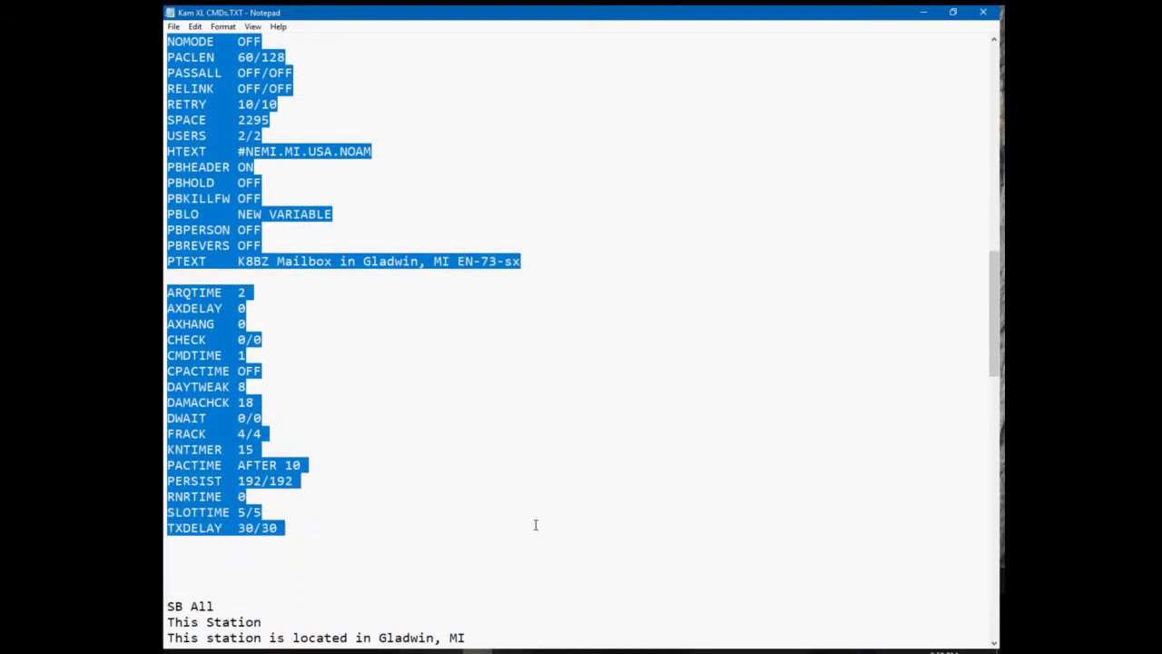
pyautogui.rightClick(223, 381)
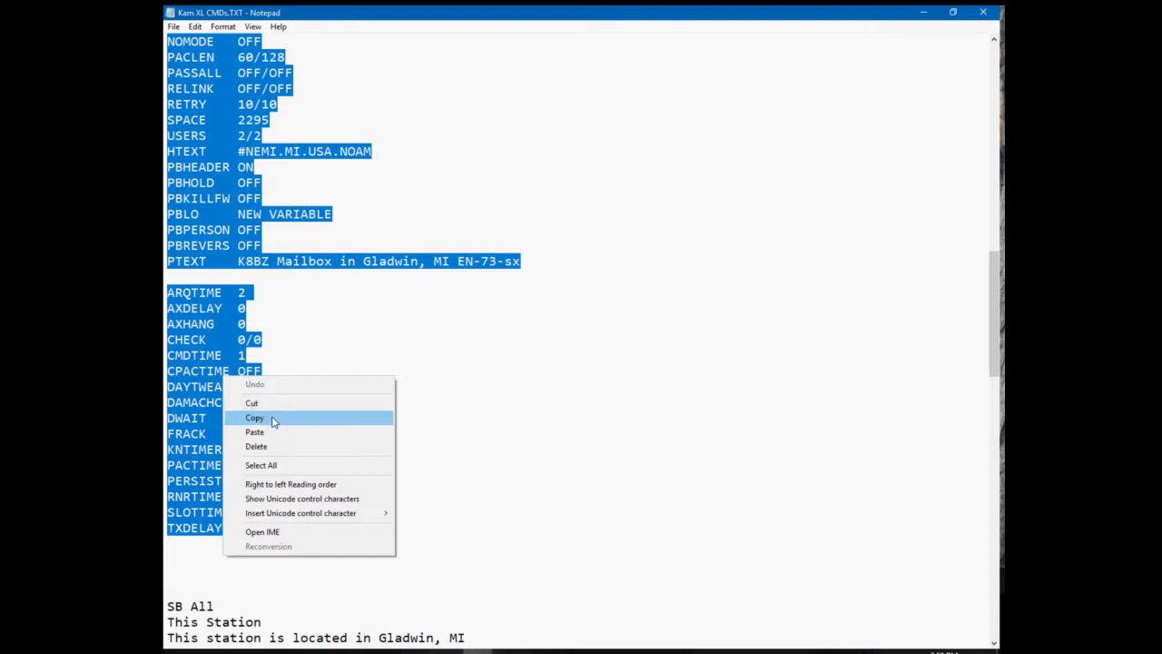
pyautogui.click(273, 419)
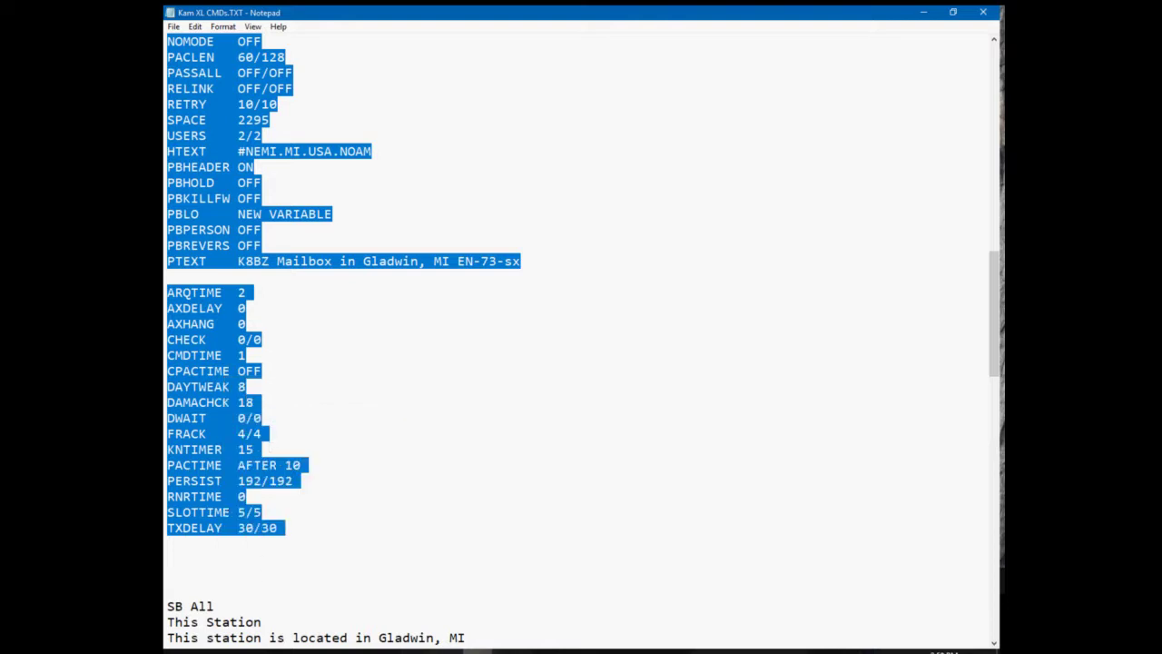
# Paste the copied CWOUTPUT–TXDELAY 30/30 commands at the KAM XL cmd: prompt and send them.
pyautogui.click(331, 651)
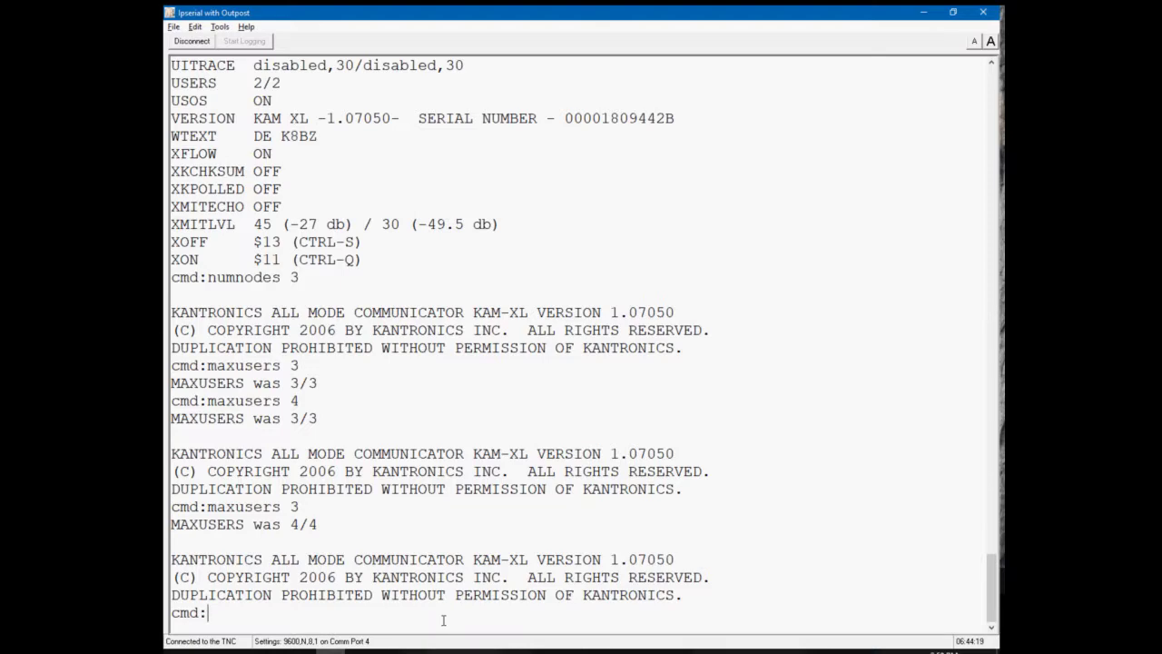
pyautogui.hotkey('ctrl', 'v')
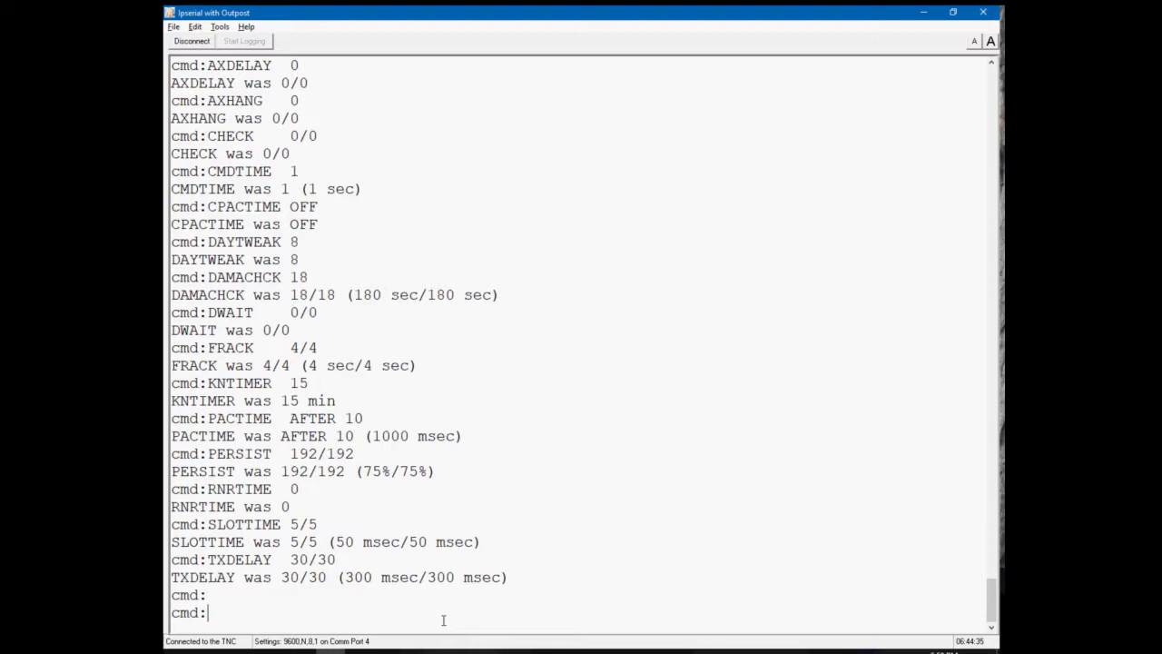
pyautogui.press('Return')
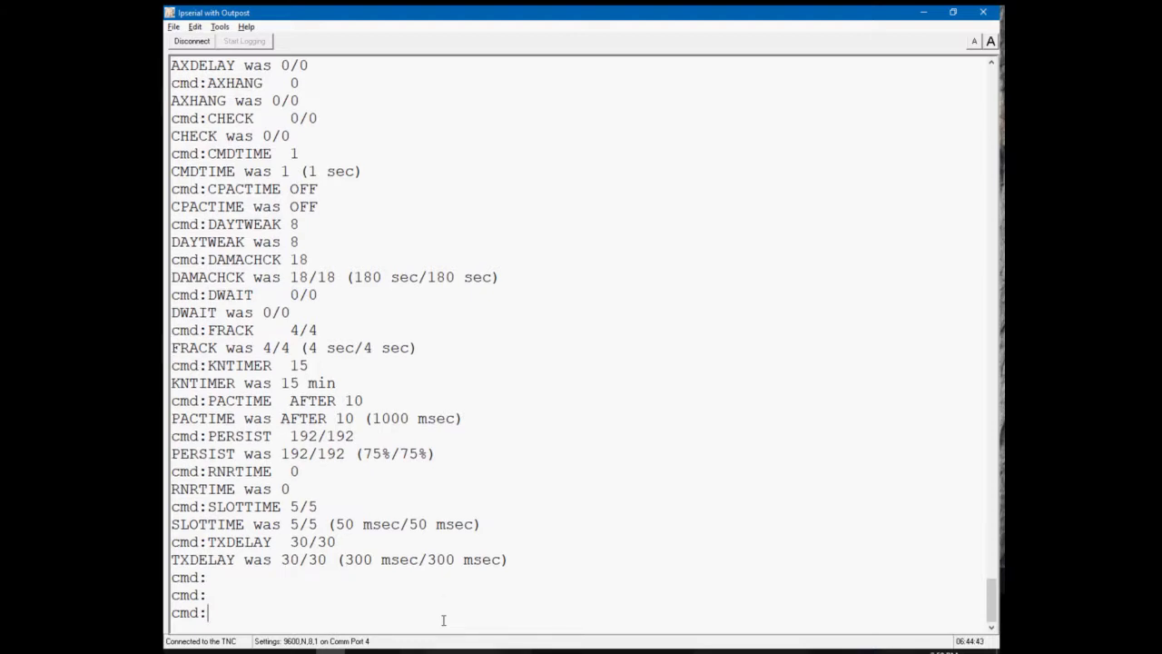
# Connect to K8BZ-1 with c k8bz-1 and list the mailbox's 9 messages.
pyautogui.write('c k8bz-1')
pyautogui.press('Return')
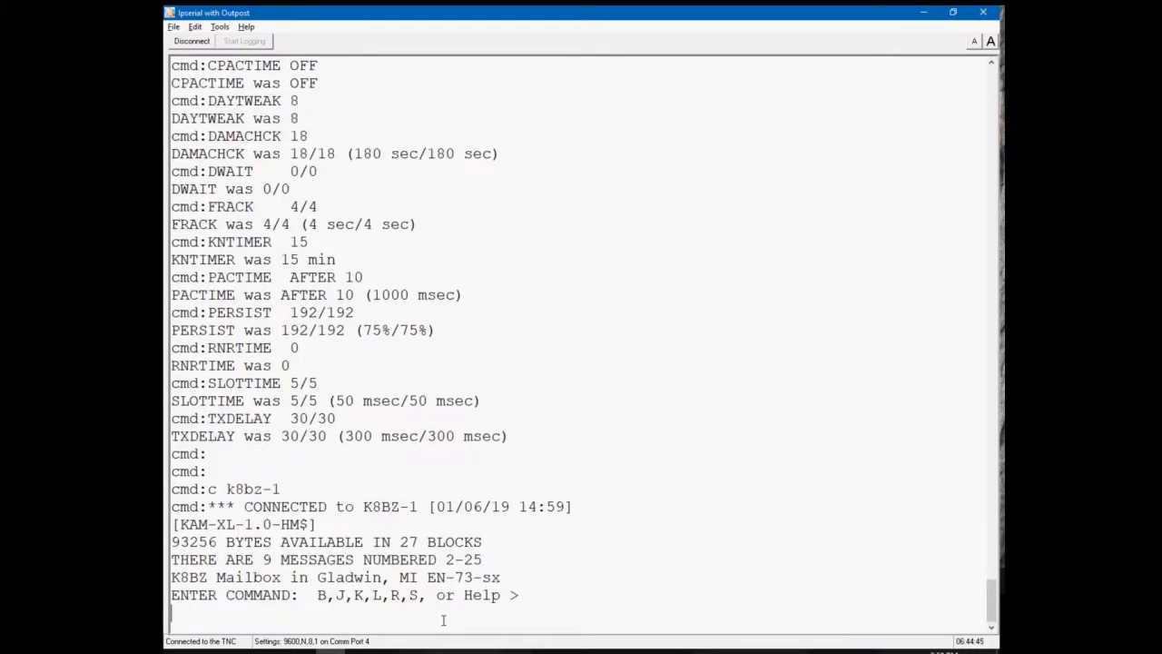
pyautogui.write('l')
pyautogui.press('Return')
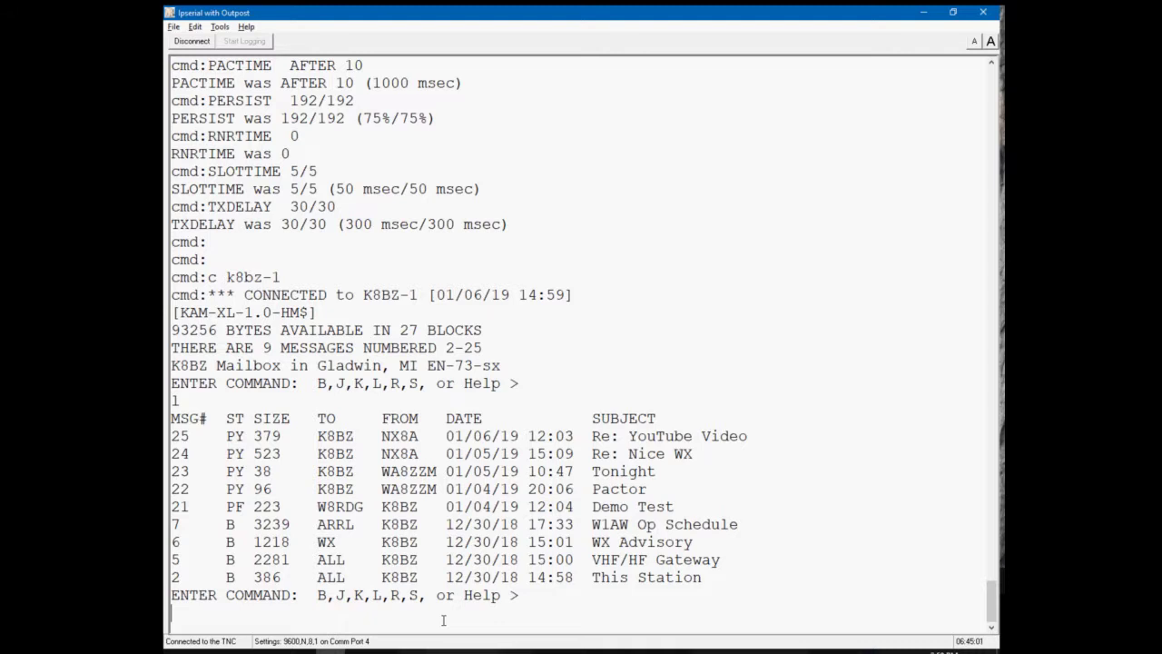
# Read message 5, "VHF/HF Gateway", then disconnect from the mailbox with b.
pyautogui.write('r 5')
pyautogui.press('Return')
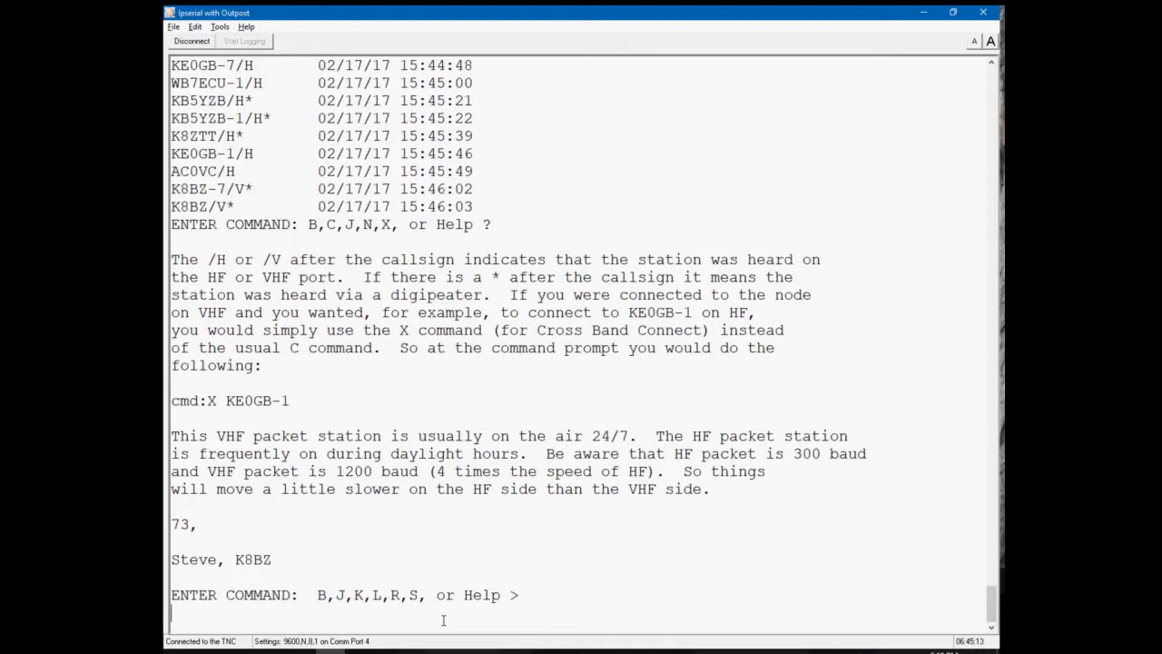
pyautogui.write('b')
pyautogui.press('Return')
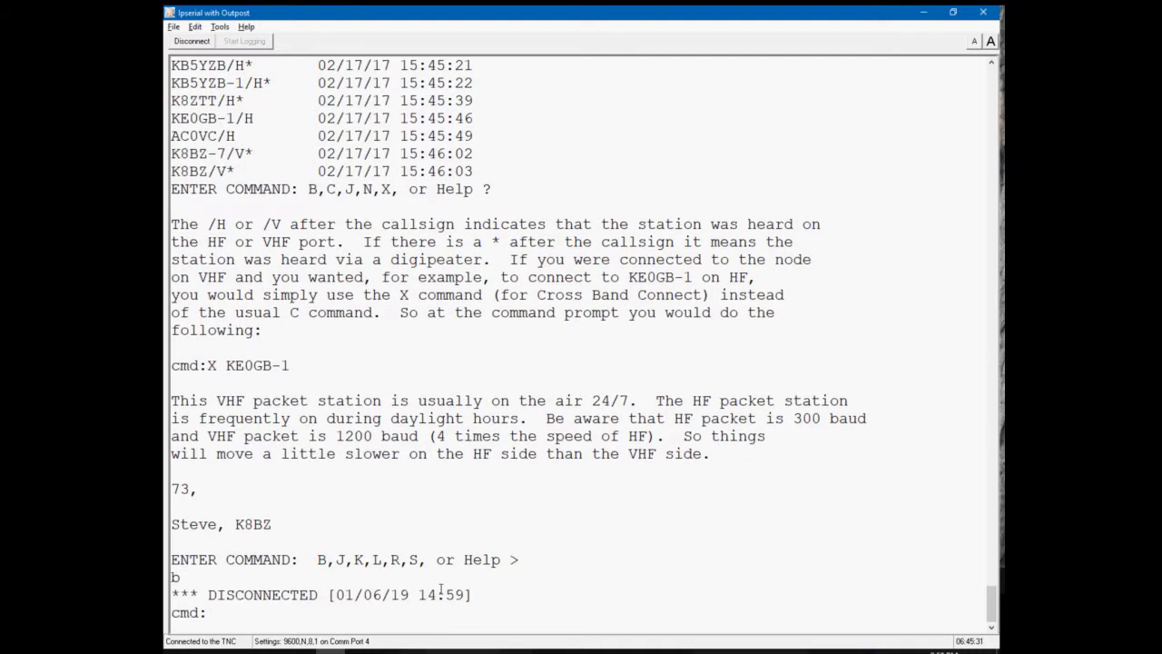
# Bring Kam XL CMDs.TXT to the front and locate the This Station bulletin.
pyautogui.hotkey('alt', 'Tab')
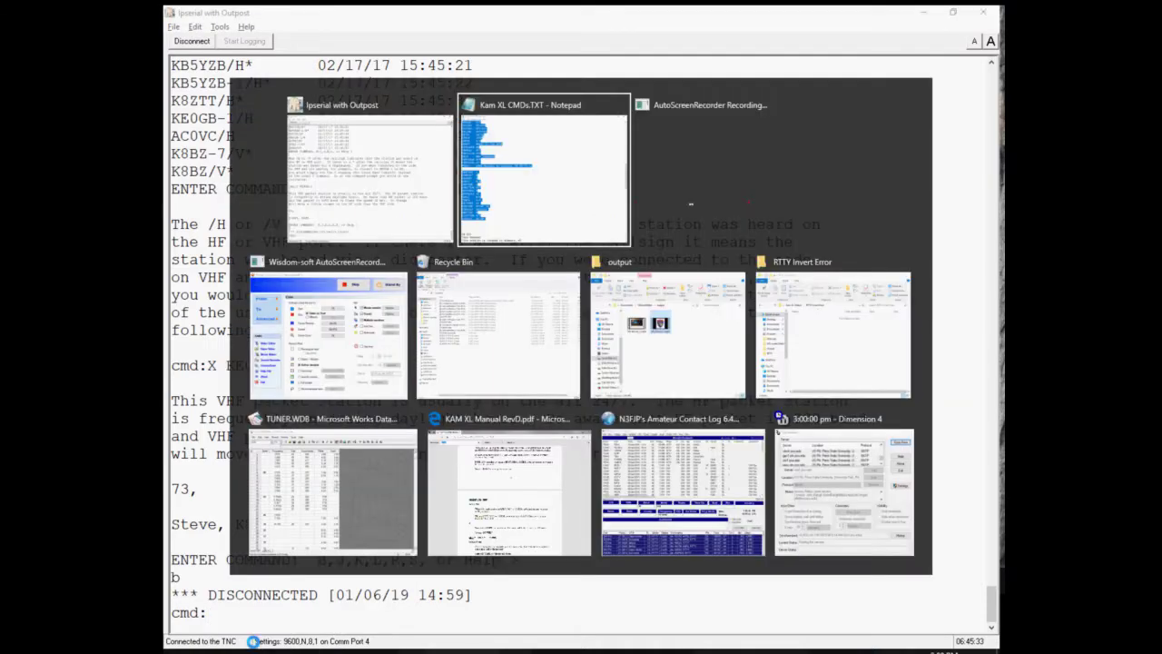
pyautogui.scroll(-4, 532, 350)
pyautogui.scroll(-12, 541, 336)
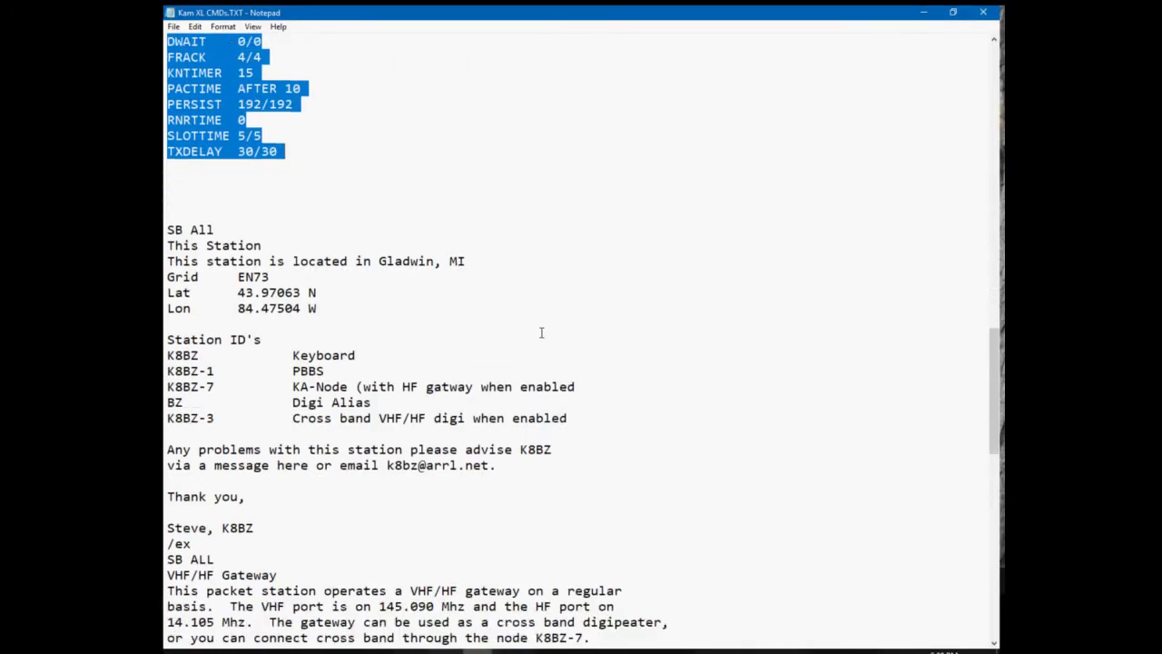
pyautogui.scroll(-11, 545, 325)
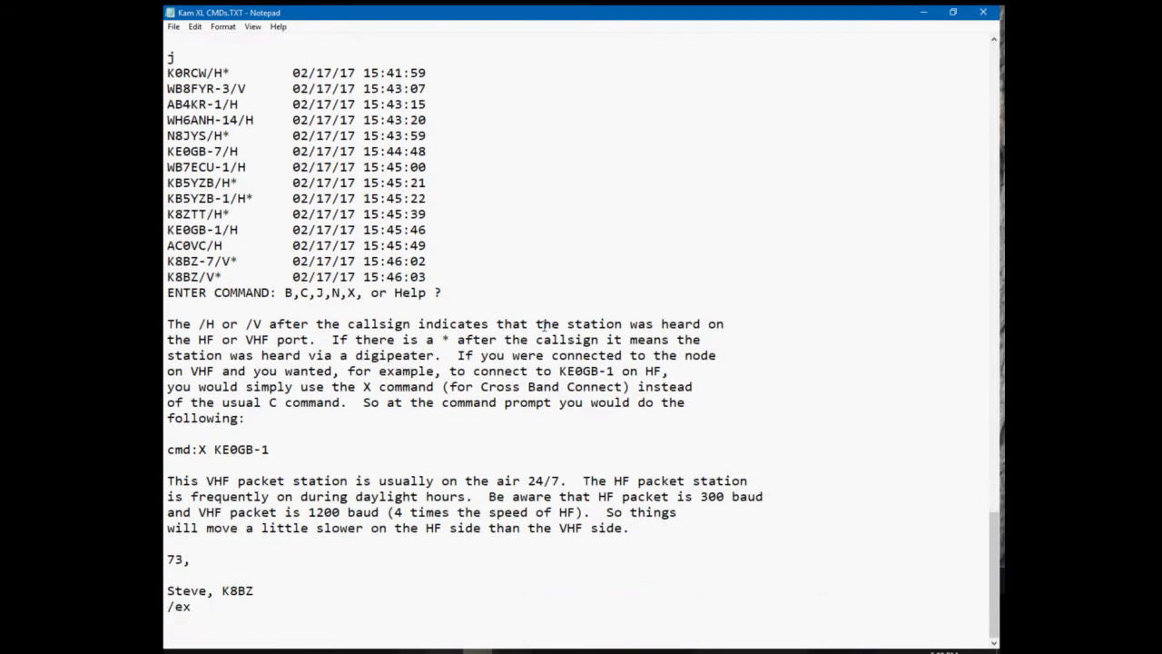
pyautogui.scroll(12, 544, 324)
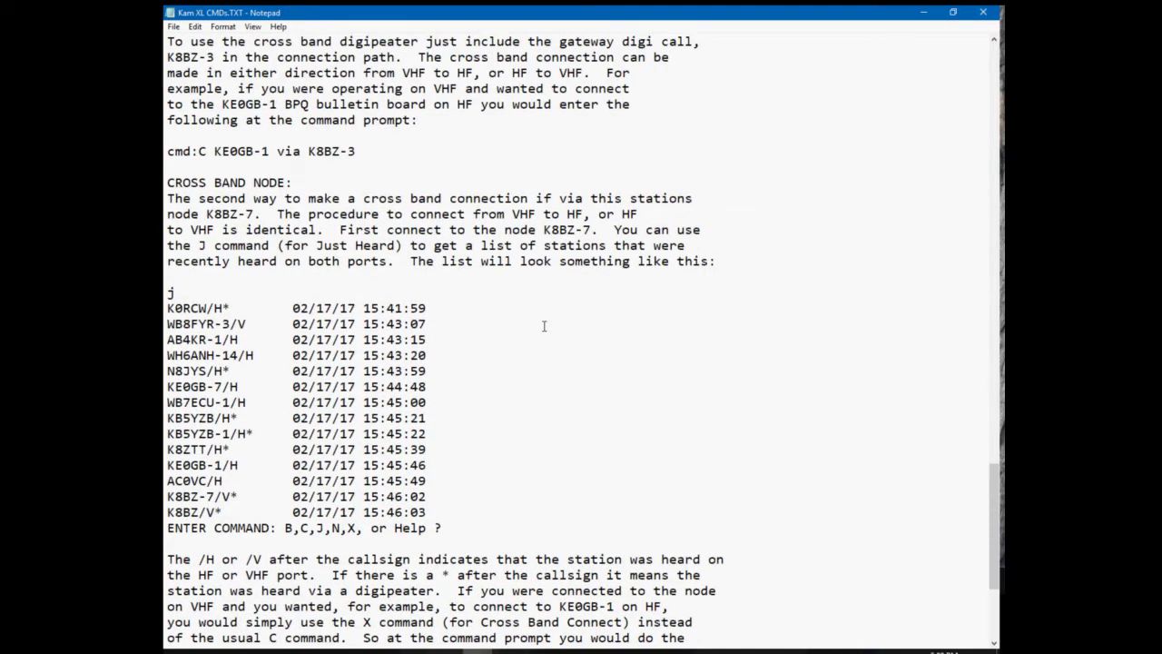
pyautogui.scroll(5, 544, 325)
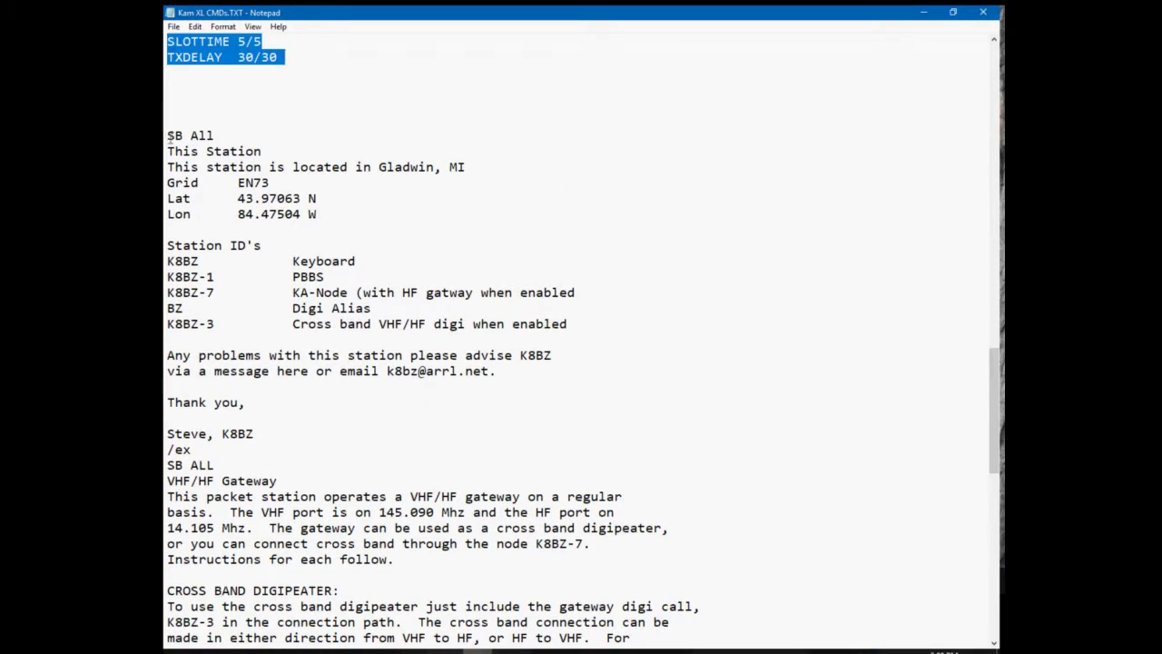
# Copy the bulletin from SB All through /ex, undoing an accidental cut first.
pyautogui.click(170, 135)
pyautogui.moveTo(170, 136); pyautogui.dragTo(517, 447)
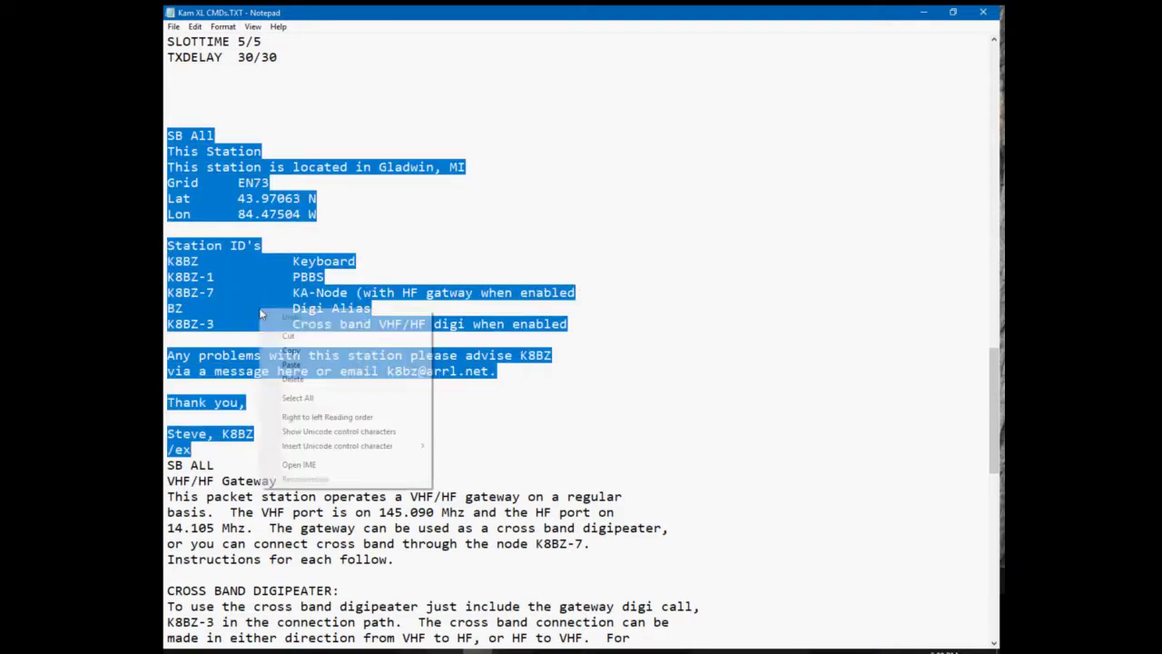
pyautogui.rightClick(261, 309)
pyautogui.click(288, 335)
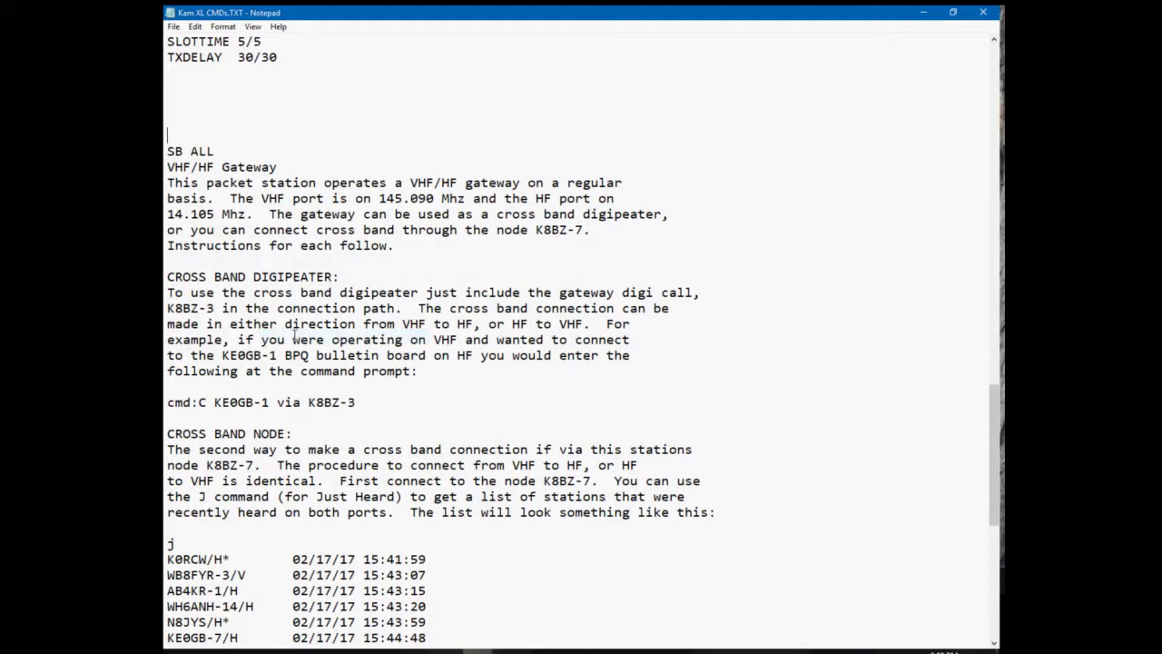
pyautogui.hotkey('ctrl', 'z')
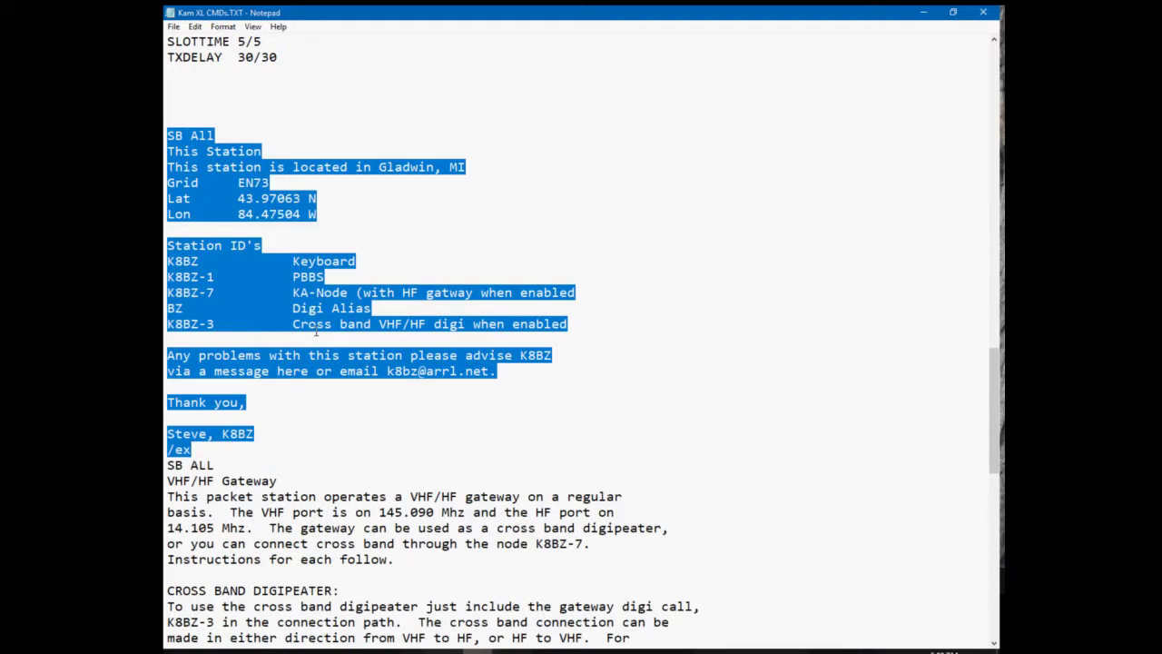
pyautogui.rightClick(382, 184)
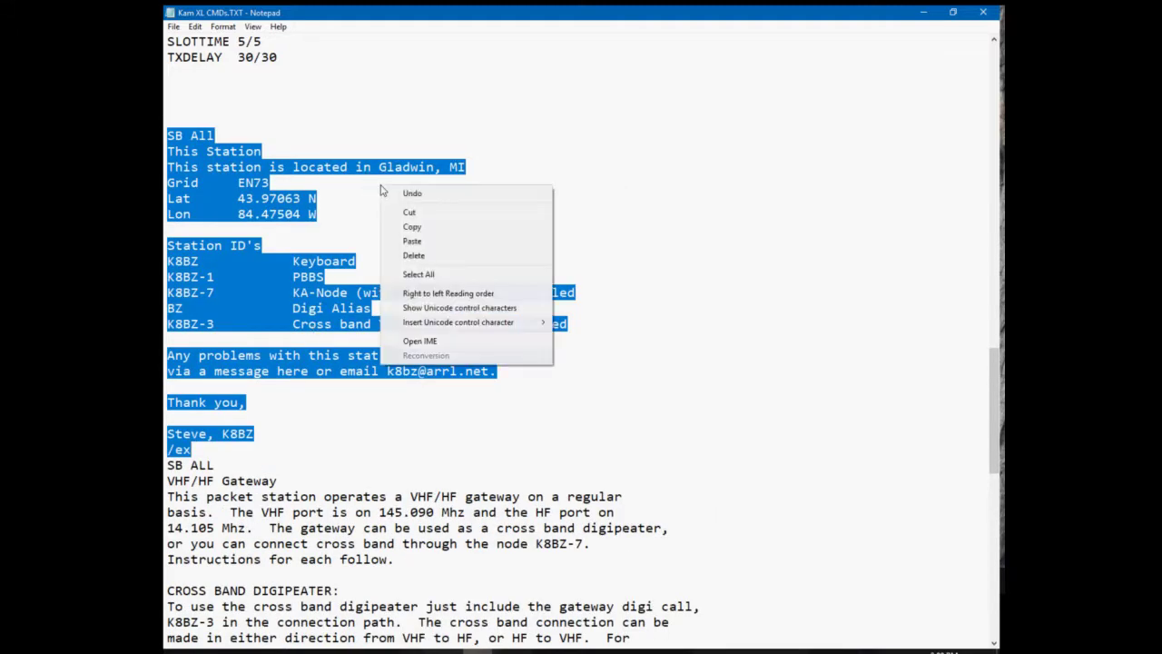
pyautogui.click(430, 228)
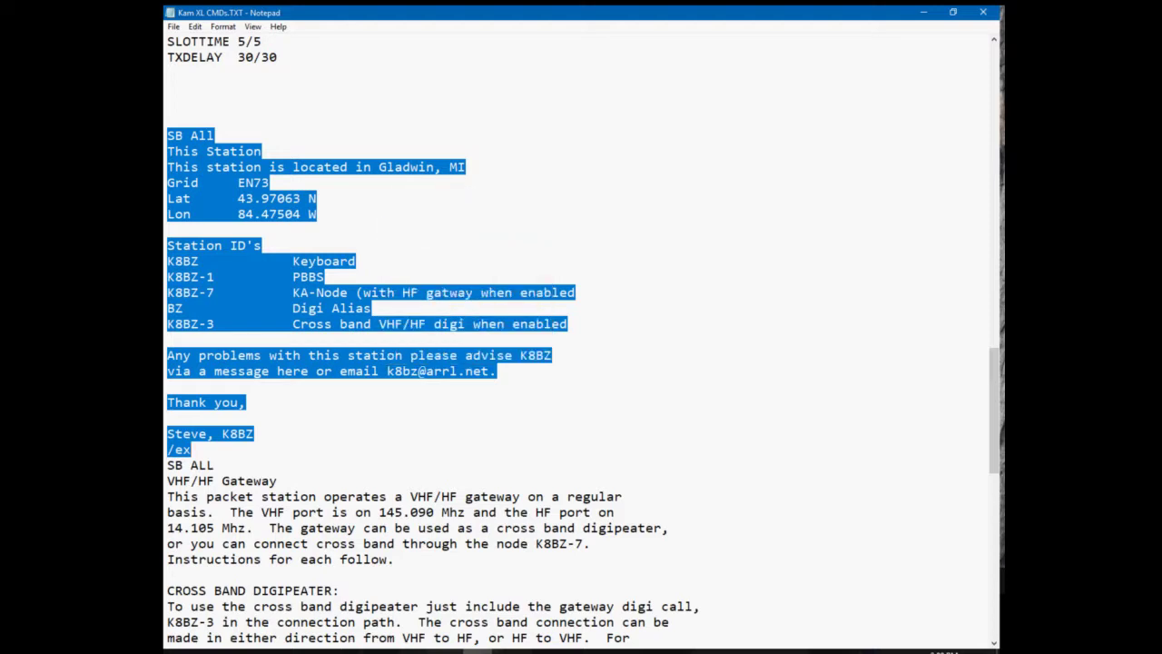
pyautogui.hotkey('alt', 'Tab')
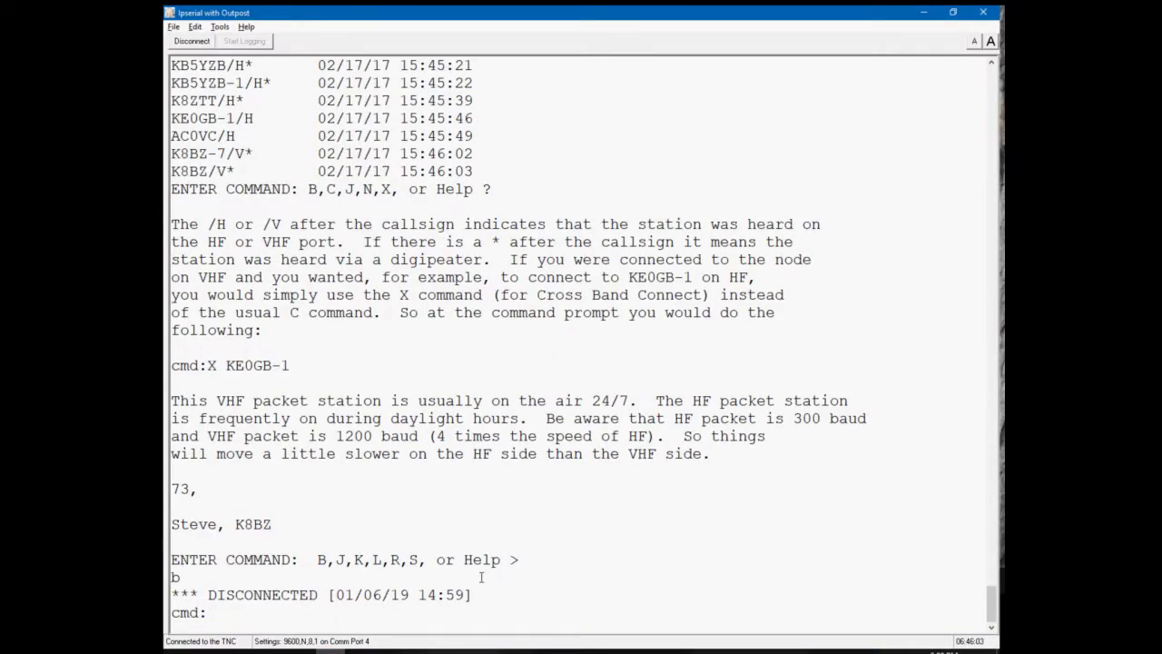
# Connect to K8BZ-1 with c k8bz-1 and paste in the This Station bulletin.
pyautogui.write('c k8bz-1')
pyautogui.press('Return')
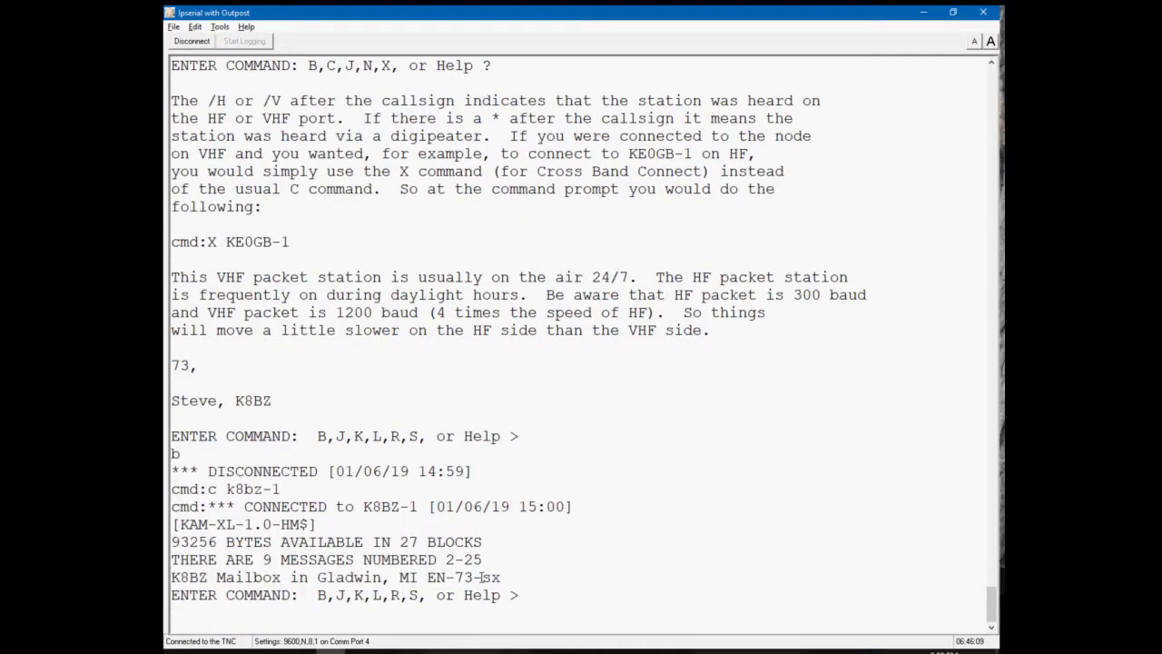
pyautogui.hotkey('ctrl', 'v')
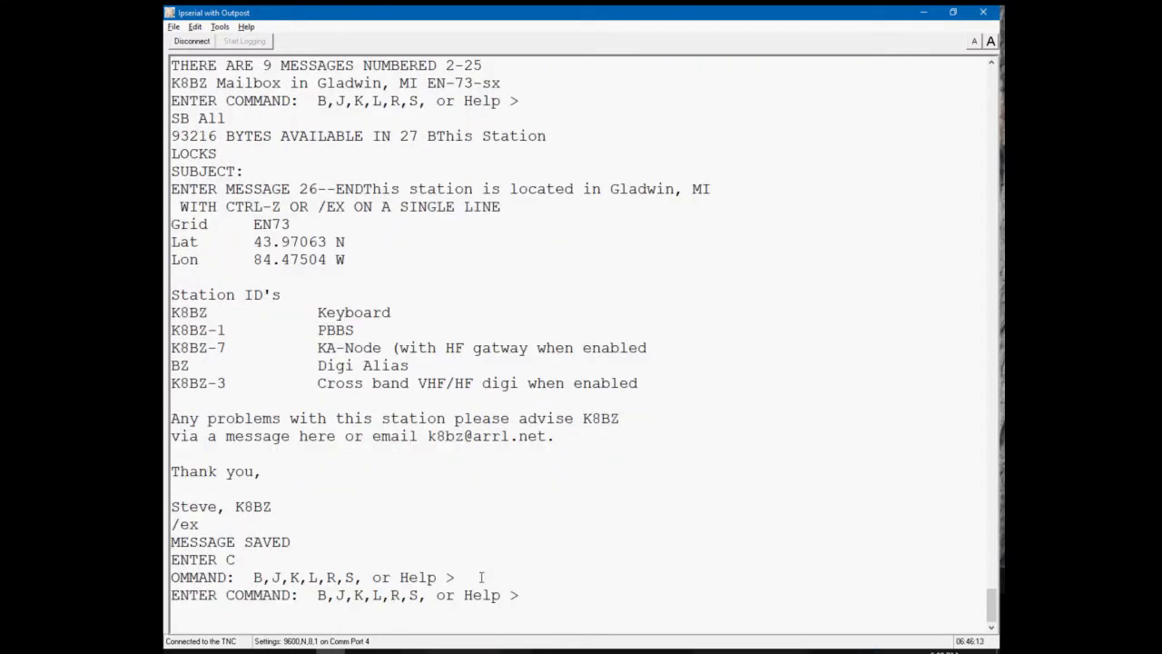
# List the mailbox messages and highlight the new message 26 entry.
pyautogui.write('l')
pyautogui.press('Return')
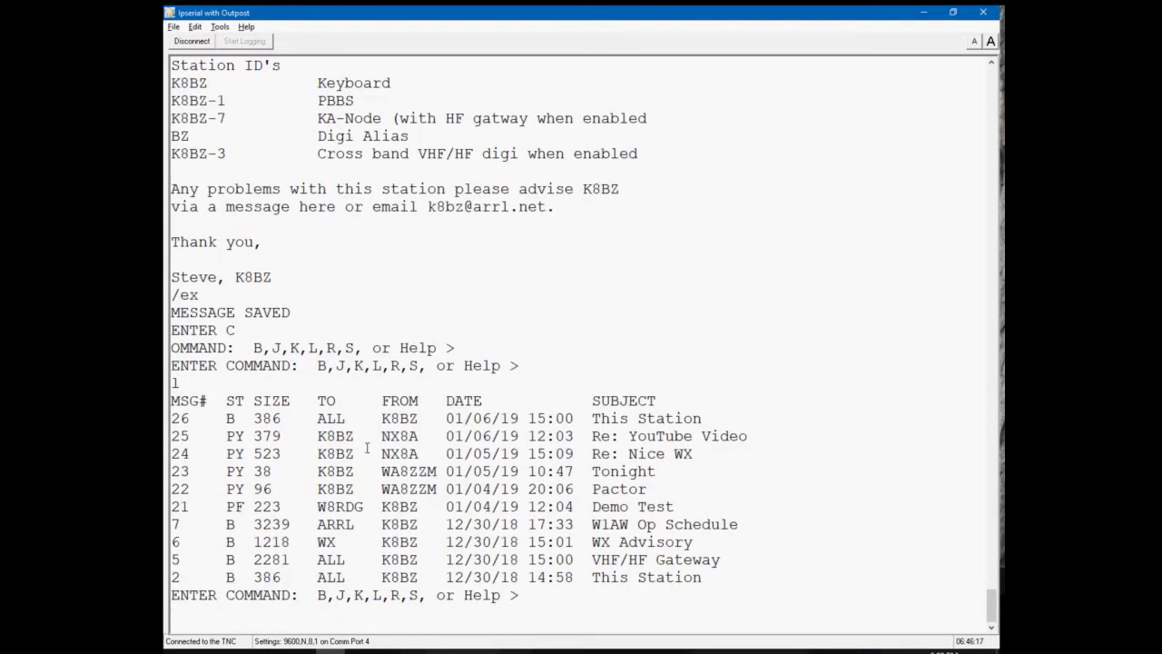
pyautogui.moveTo(273, 578); pyautogui.dragTo(292, 577)
pyautogui.moveTo(222, 418); pyautogui.dragTo(758, 407)
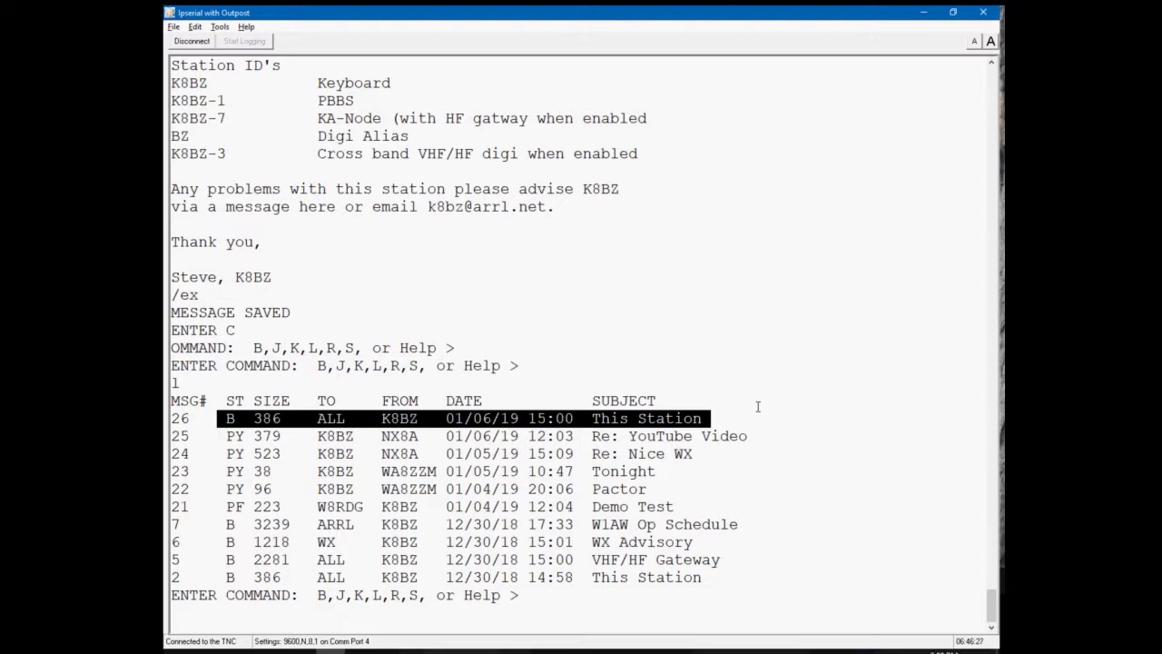
pyautogui.press('Return')
pyautogui.press('Return')
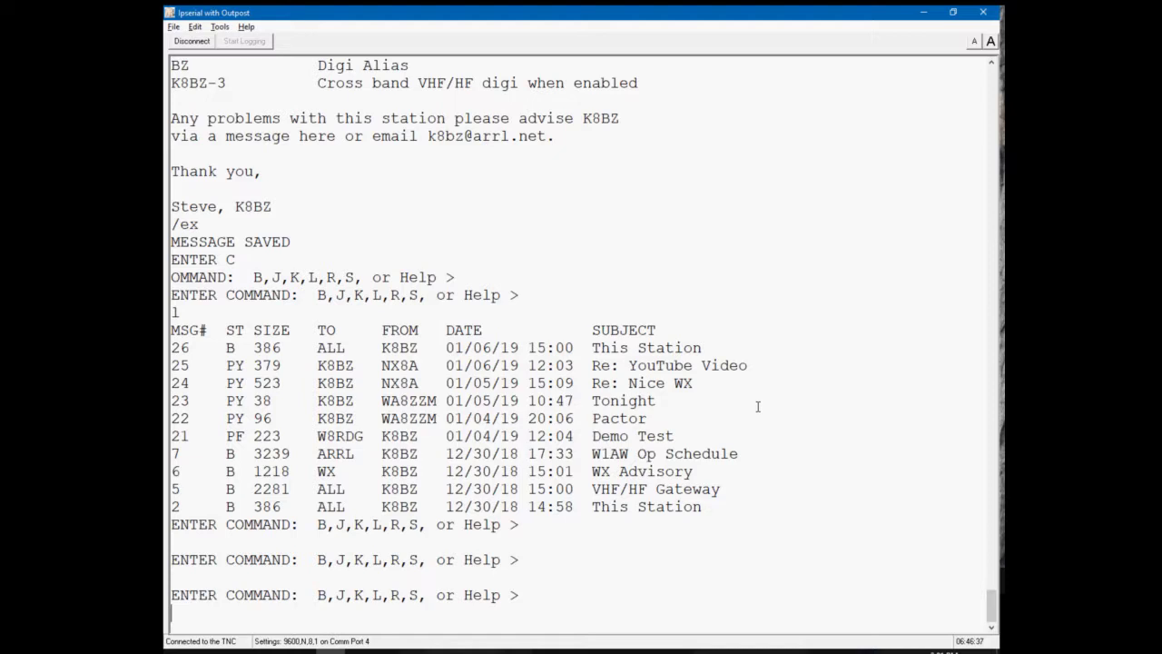
# Disconnect from the mailbox with b and return to Kam XL CMDs.TXT in Notepad.
pyautogui.write('b')
pyautogui.press('Return')
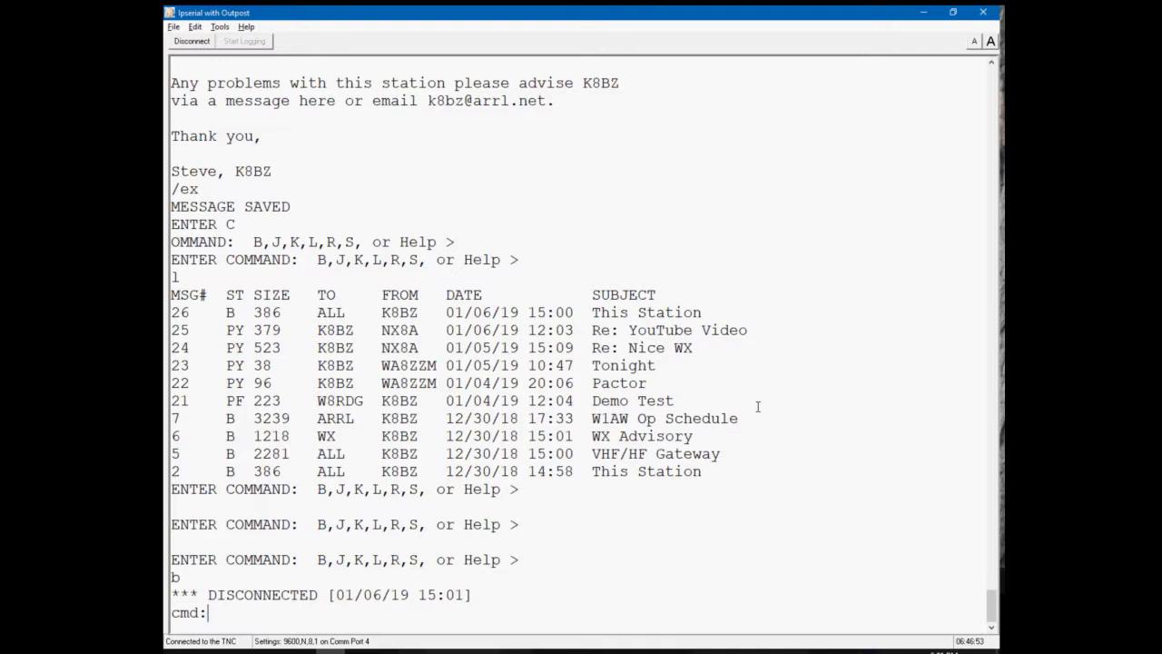
pyautogui.hotkey('alt', 'Tab')
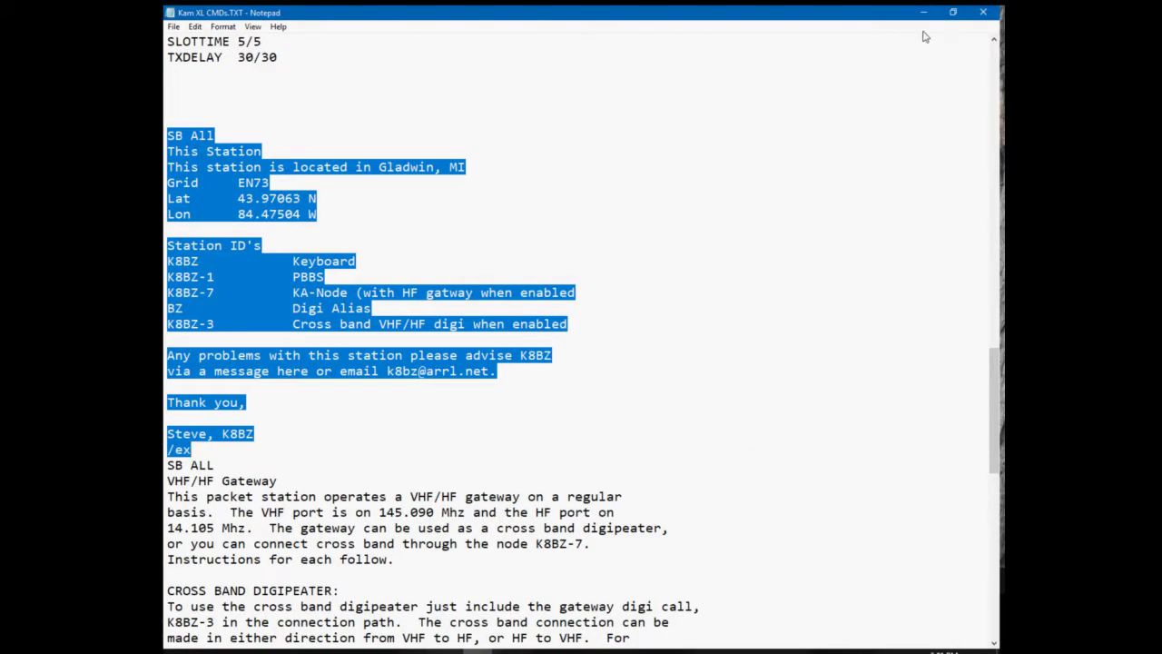
# Highlight the INT TERM through MAXUSERS 3 lines at the file's top, then return to Ipserial.
pyautogui.hotkey('ctrl', 'Home')
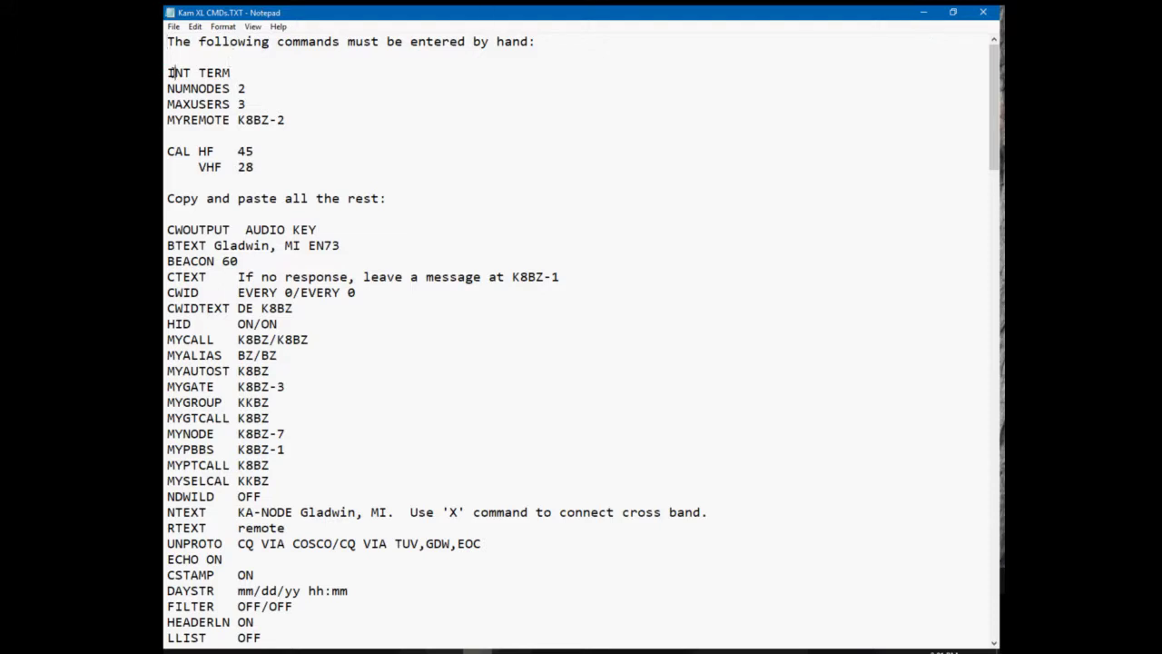
pyautogui.moveTo(170, 73); pyautogui.dragTo(270, 100)
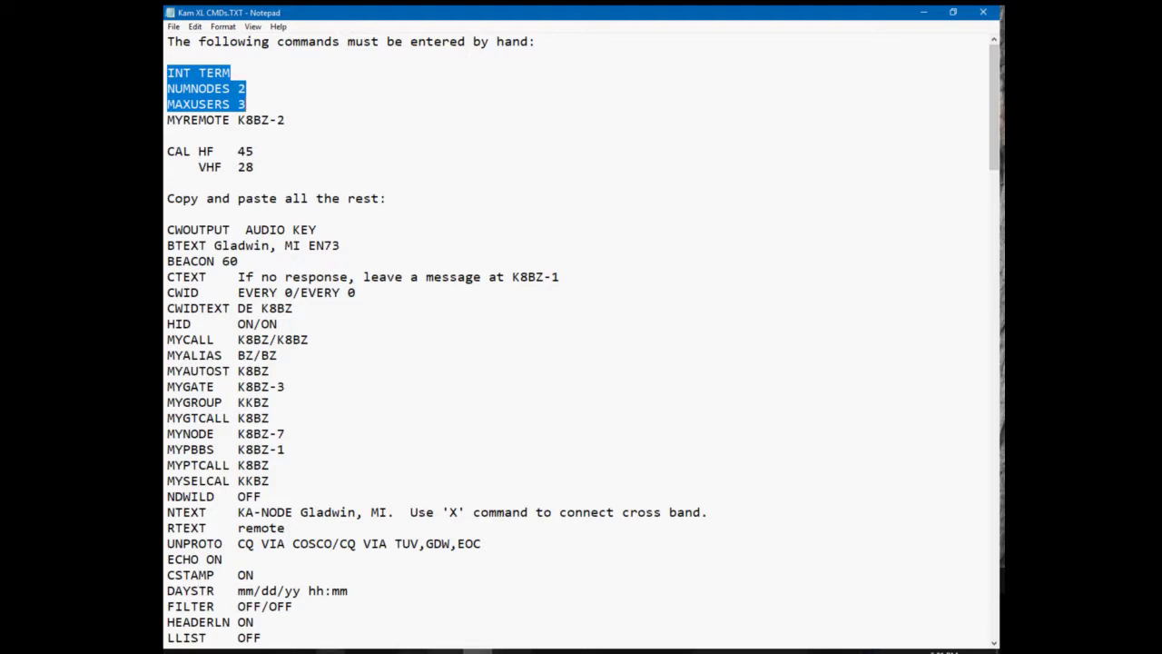
pyautogui.click(331, 651)
# Query the current INTFACE setting with int and list its allowed modes with ?int.
pyautogui.write('int')
pyautogui.press('Return')
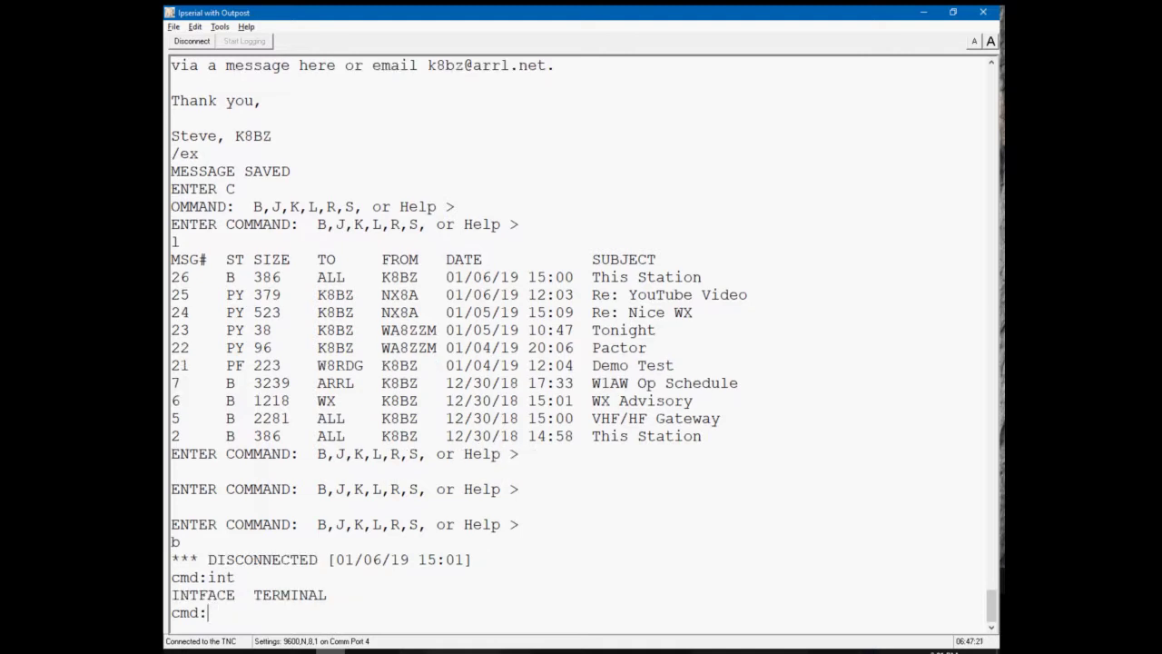
pyautogui.write('?int')
pyautogui.press('Return')
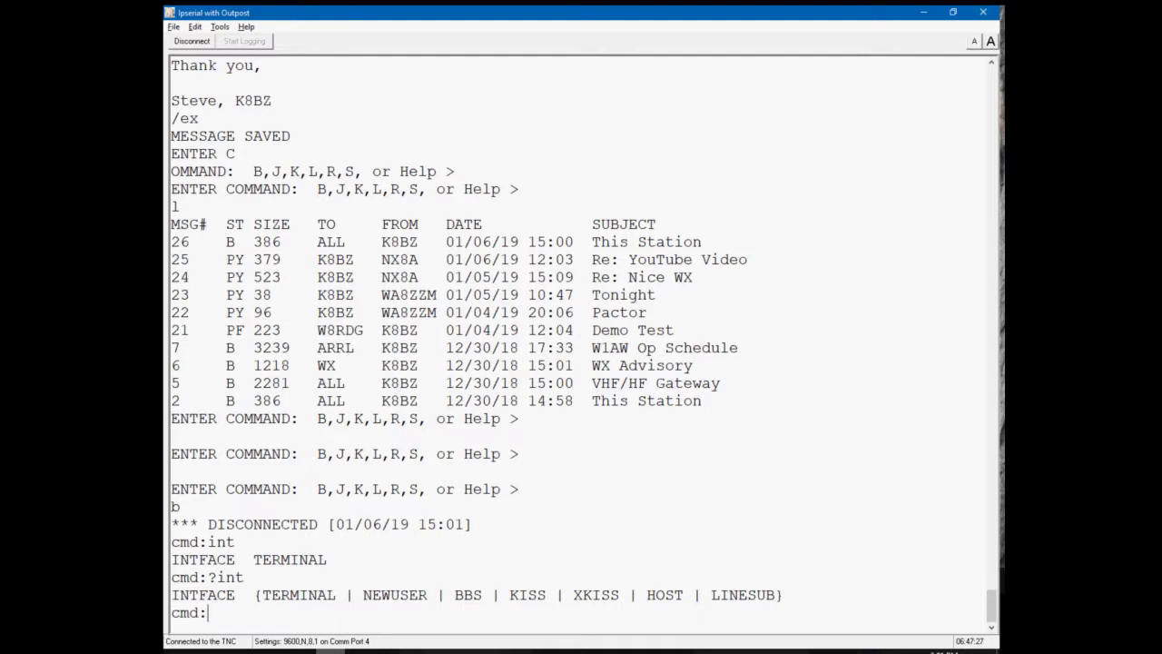
# Set the interface mode to TERMINAL with int term.
pyautogui.write('int term')
pyautogui.press('Return')
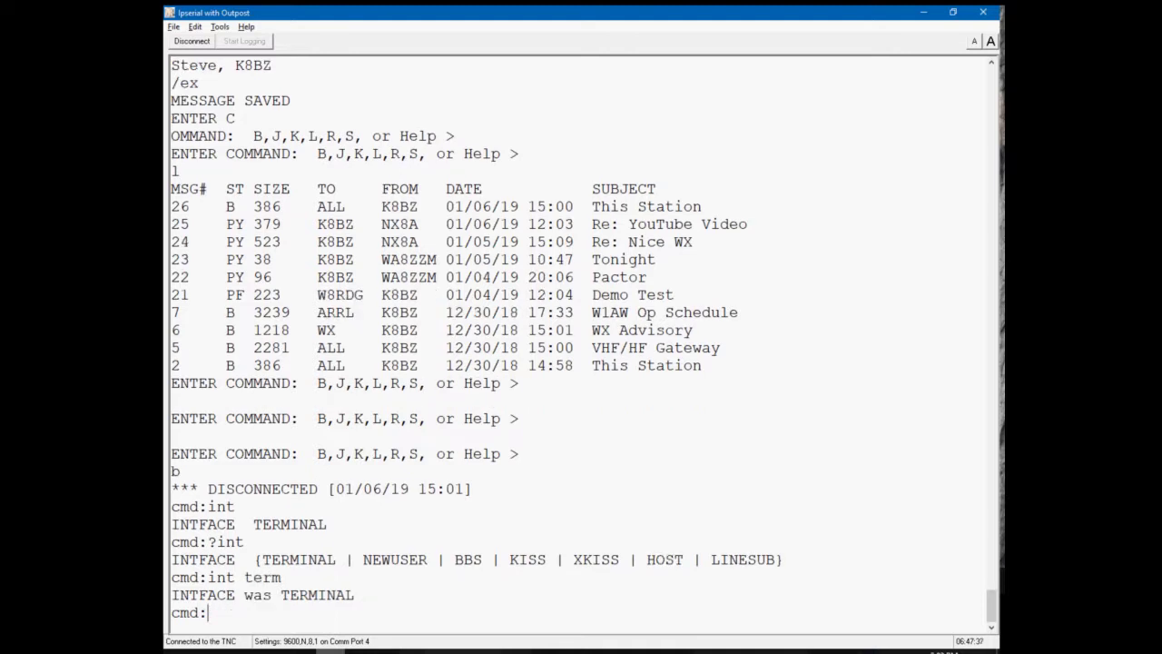